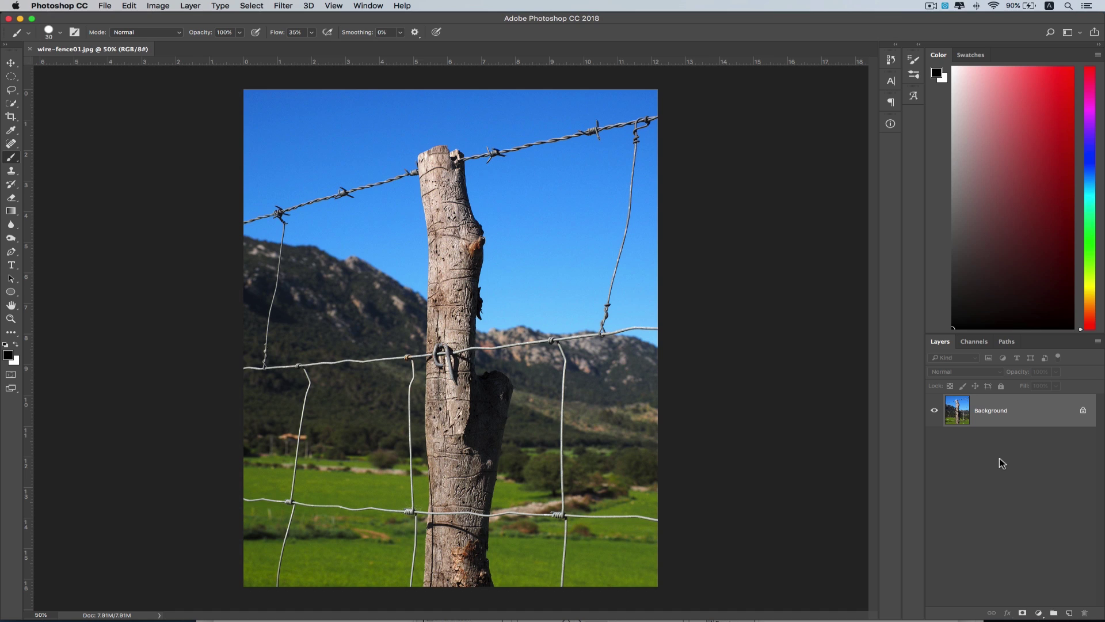
Step: Enlarge the layers list and duplicate the Background layer
{"action": "left_click", "coordinate": [1039, 420]}
{"action": "left_click_drag", "start_coordinate": [1037, 333], "coordinate": [1054, 76]}
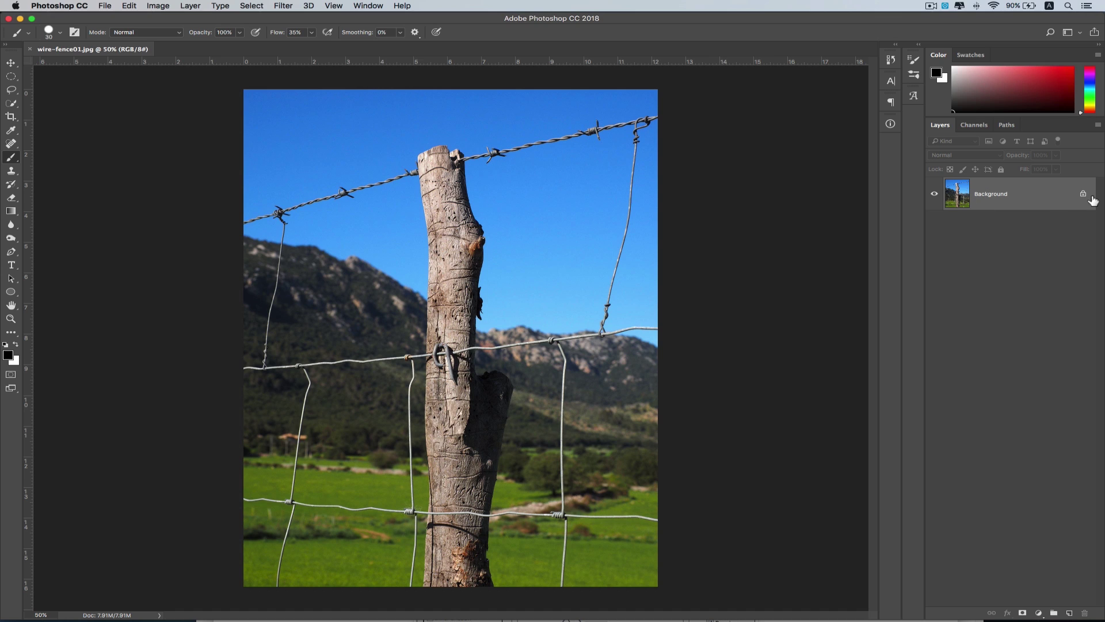
{"action": "left_click", "coordinate": [1011, 198]}
{"action": "key", "text": "super+j"}
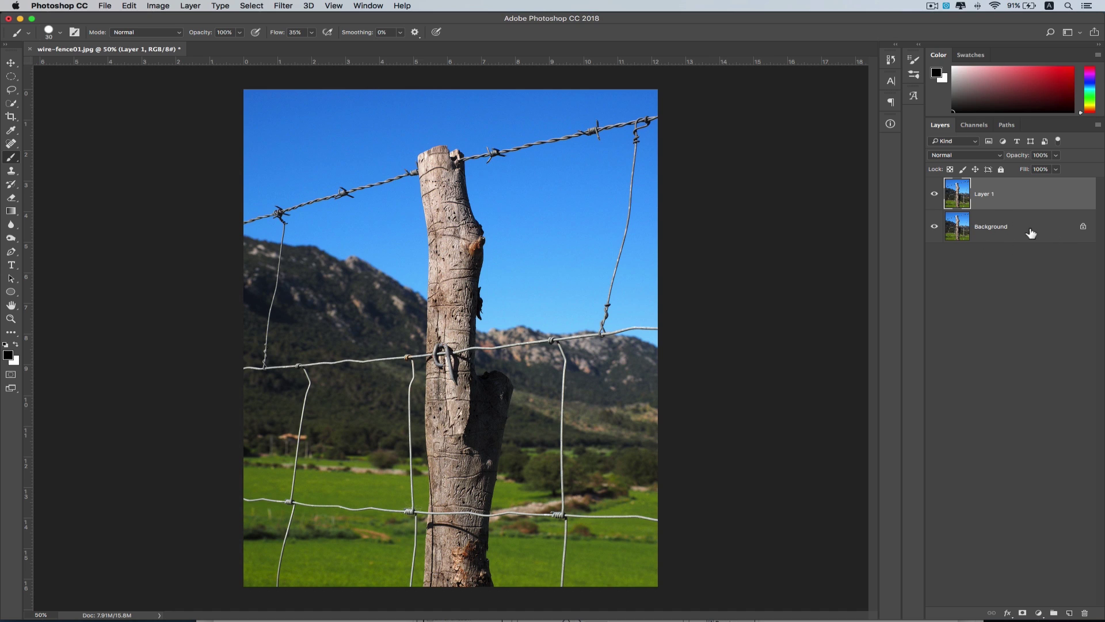
Step: Hide the original Background layer and add a new empty layer above the duplicated photo
{"action": "left_click", "coordinate": [936, 229]}
{"action": "left_click", "coordinate": [1069, 612]}
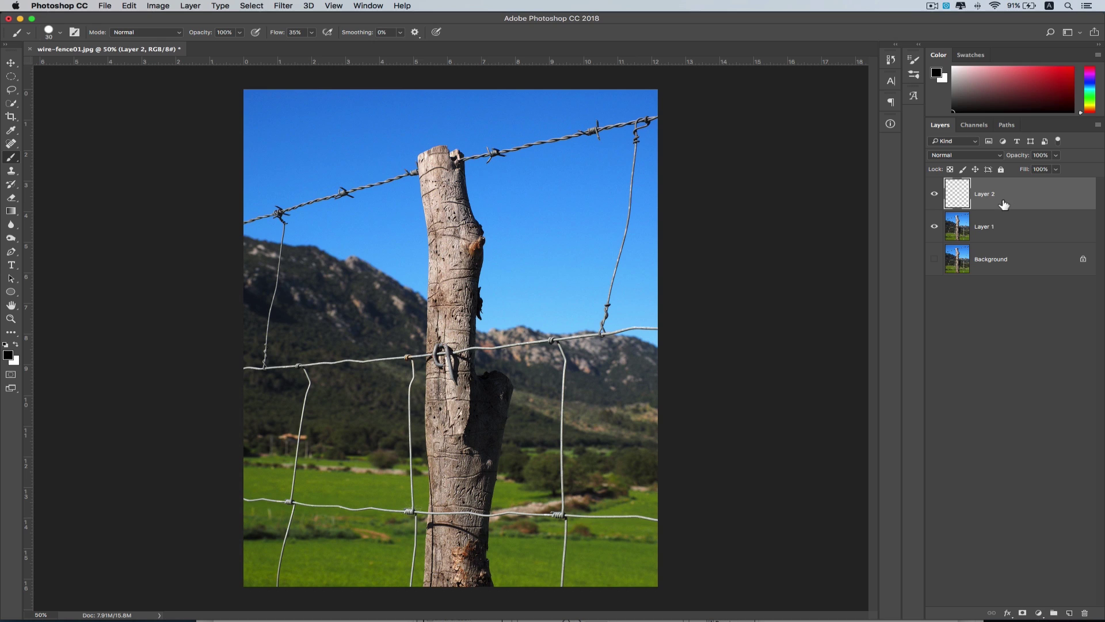
Step: Set up a 30 px Hard Round brush with 100% hardness for painting over the fence wires
{"action": "key", "text": "super+equal"}
{"action": "key", "text": "super+equal"}
{"action": "key", "text": "super+equal"}
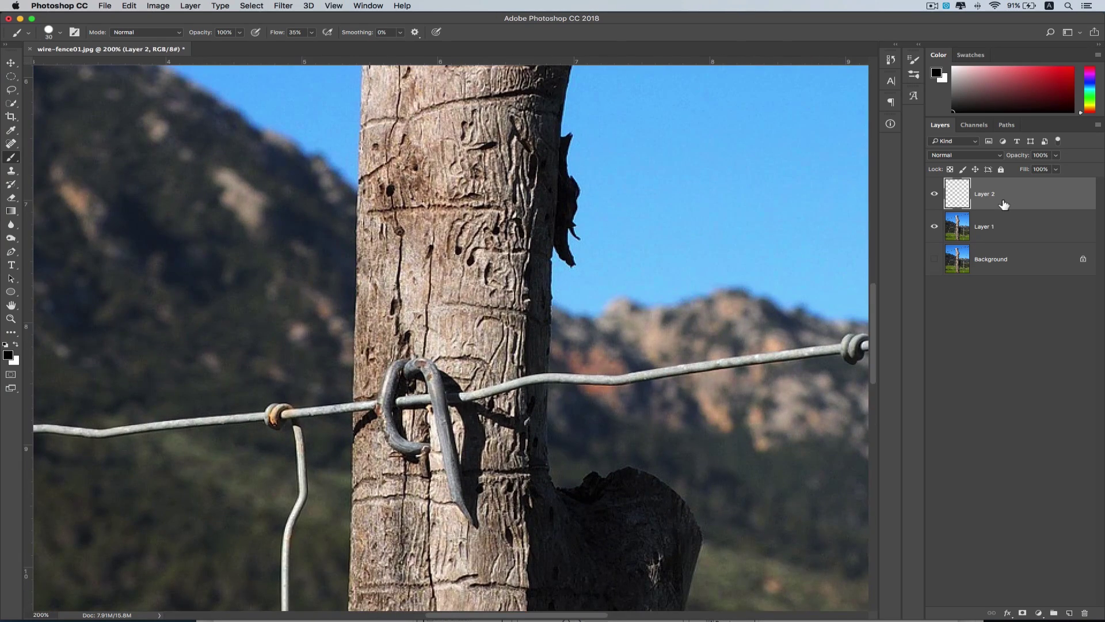
{"action": "key", "text": "super+minus"}
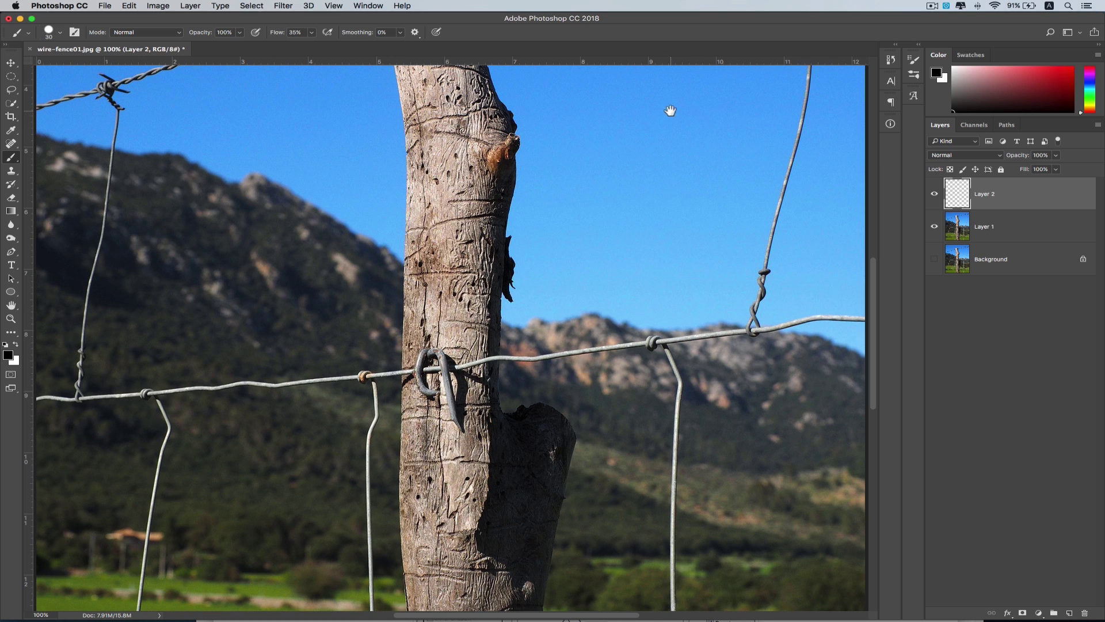
{"action": "mouse_move", "coordinate": [669, 111]}
{"action": "left_mouse_down"}
{"action": "mouse_move", "coordinate": [646, 267]}
{"action": "mouse_move", "coordinate": [568, 336]}
{"action": "left_mouse_up"}
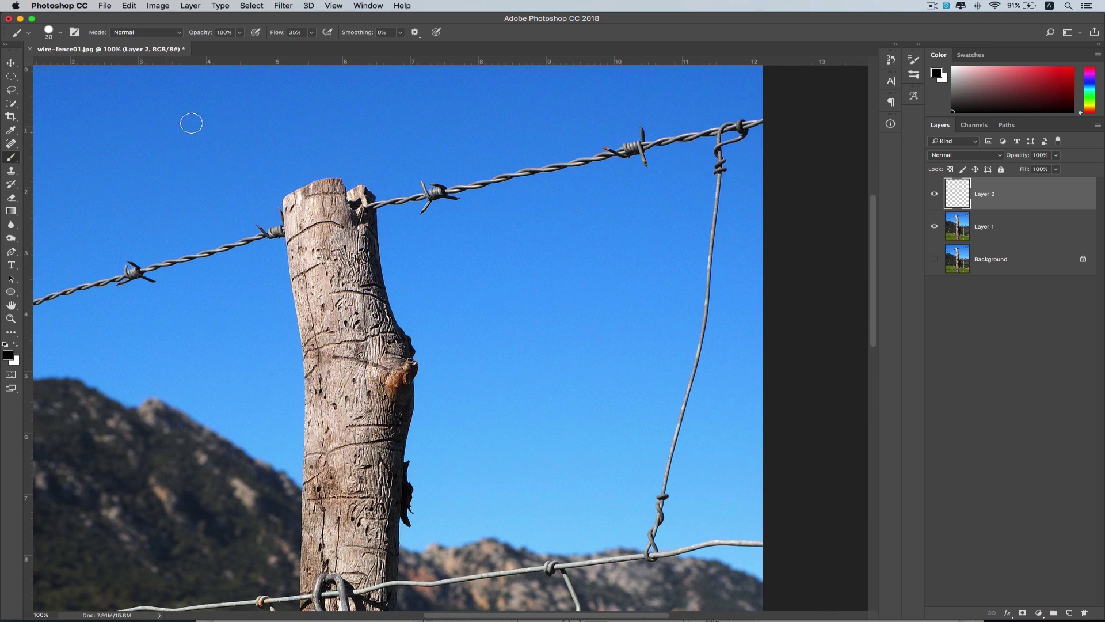
{"action": "left_click", "coordinate": [47, 34]}
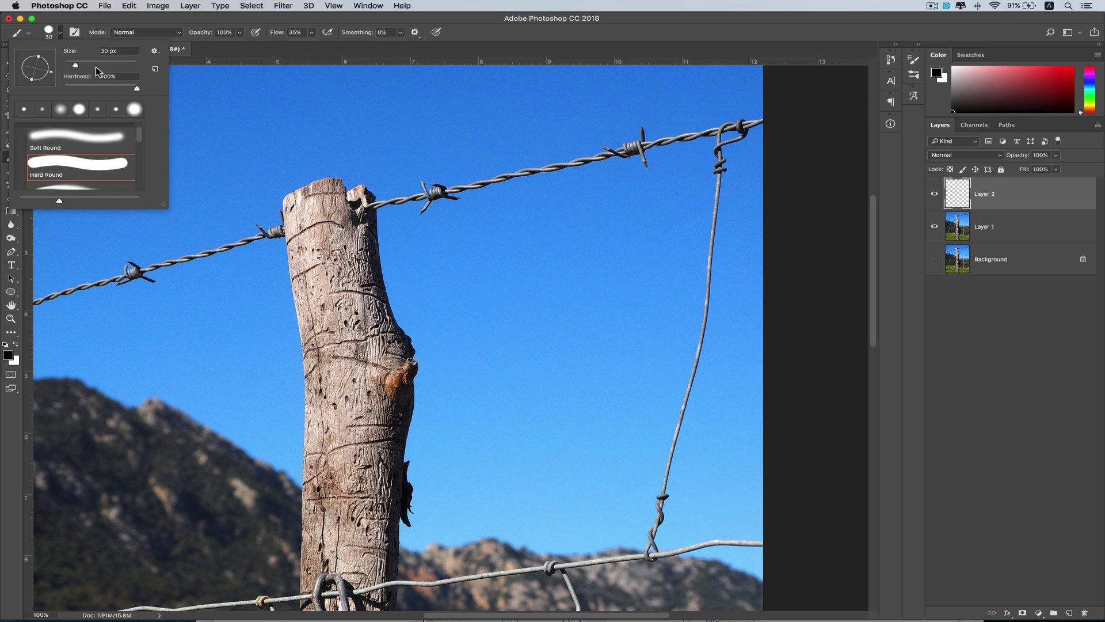
{"action": "left_click", "coordinate": [137, 89]}
{"action": "left_click", "coordinate": [573, 166]}
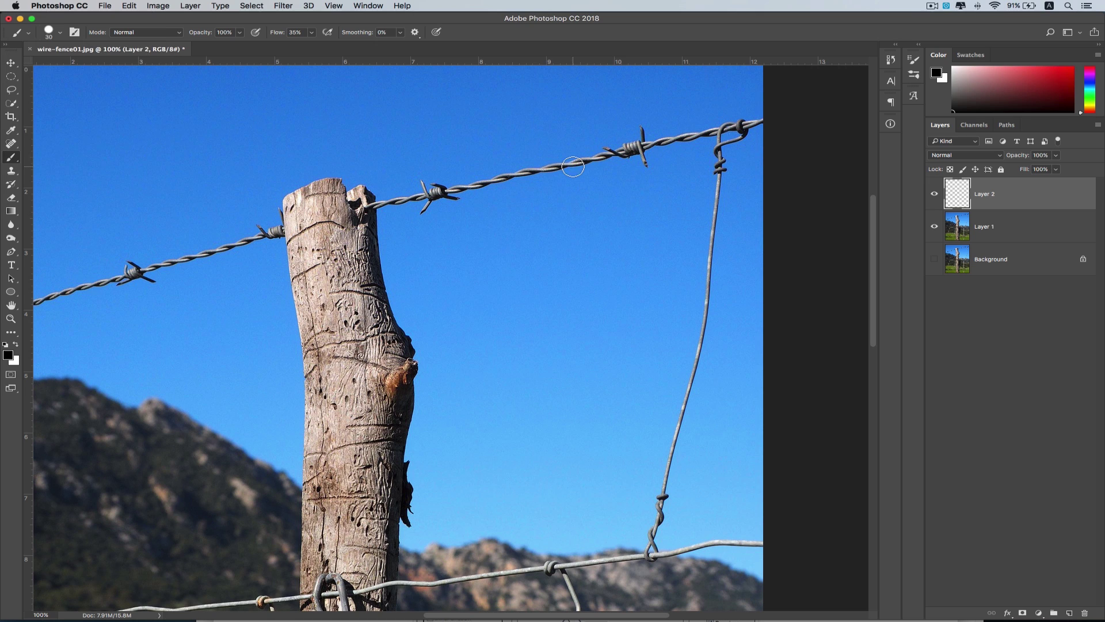
{"action": "key", "text": "super+z"}
Step: Paint black over the barbed wire right of the post, its hanging wire and the right end of the middle wire
{"action": "mouse_move", "coordinate": [764, 120]}
{"action": "left_mouse_down"}
{"action": "mouse_move", "coordinate": [621, 151]}
{"action": "mouse_move", "coordinate": [638, 132]}
{"action": "mouse_move", "coordinate": [644, 165]}
{"action": "mouse_move", "coordinate": [608, 153]}
{"action": "mouse_move", "coordinate": [445, 191]}
{"action": "mouse_move", "coordinate": [423, 184]}
{"action": "mouse_move", "coordinate": [420, 210]}
{"action": "mouse_move", "coordinate": [454, 202]}
{"action": "left_mouse_up"}
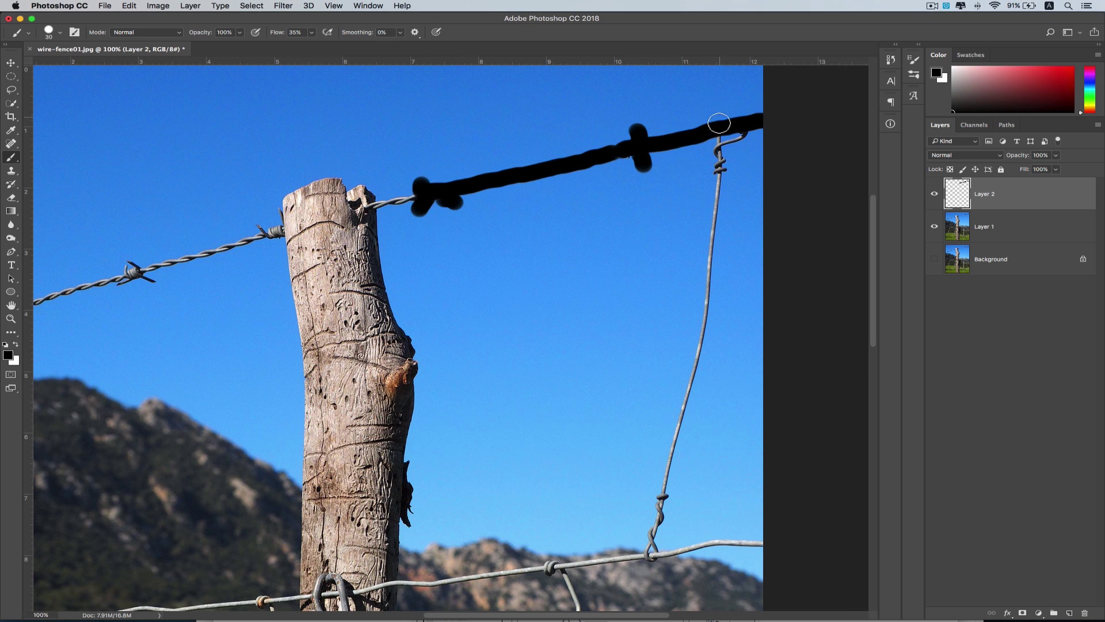
{"action": "mouse_move", "coordinate": [719, 123]}
{"action": "left_mouse_down"}
{"action": "mouse_move", "coordinate": [702, 331]}
{"action": "mouse_move", "coordinate": [652, 552]}
{"action": "left_mouse_up"}
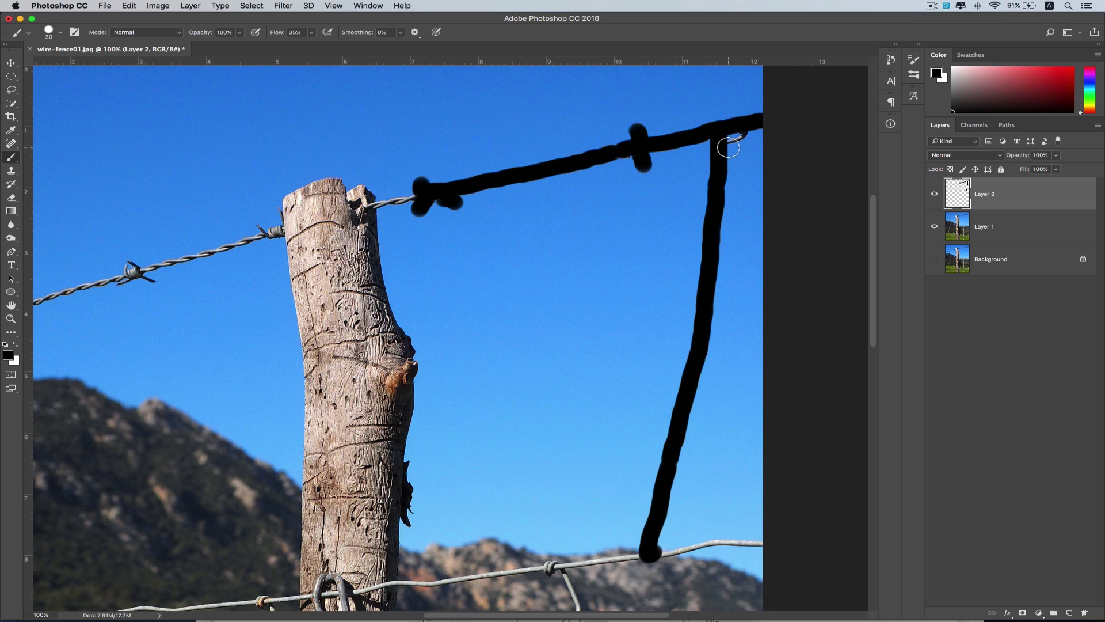
{"action": "left_click_drag", "start_coordinate": [728, 148], "coordinate": [749, 124]}
{"action": "left_click_drag", "start_coordinate": [652, 553], "coordinate": [763, 544]}
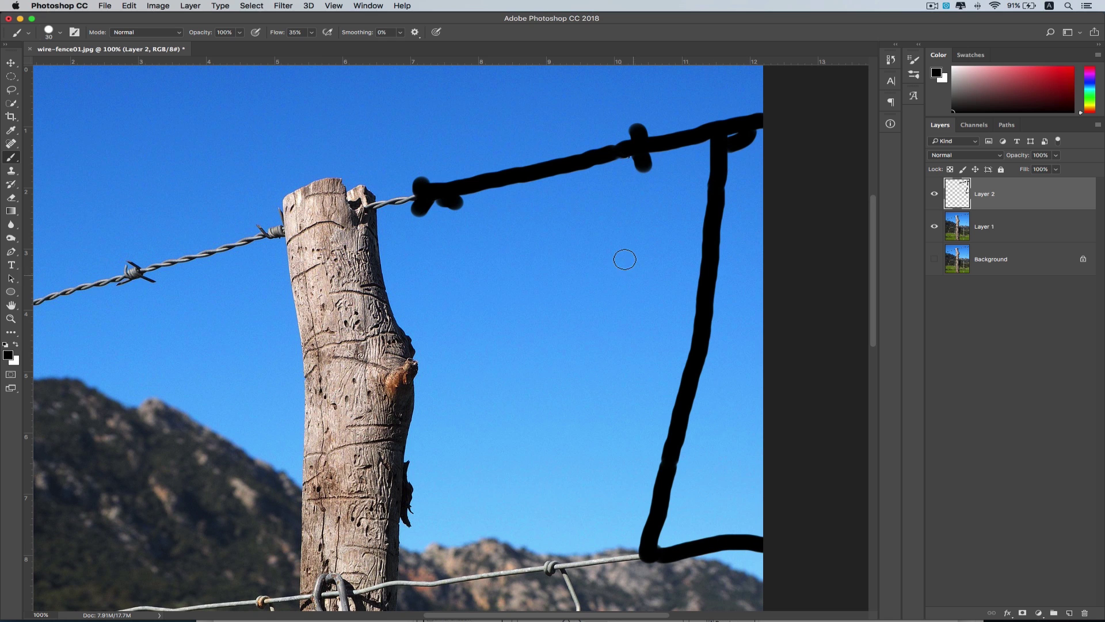
Step: Paint black over the barbed wire left of the post, its hanging wire and the left part of the middle wire
{"action": "left_click_drag", "start_coordinate": [538, 222], "coordinate": [693, 218]}
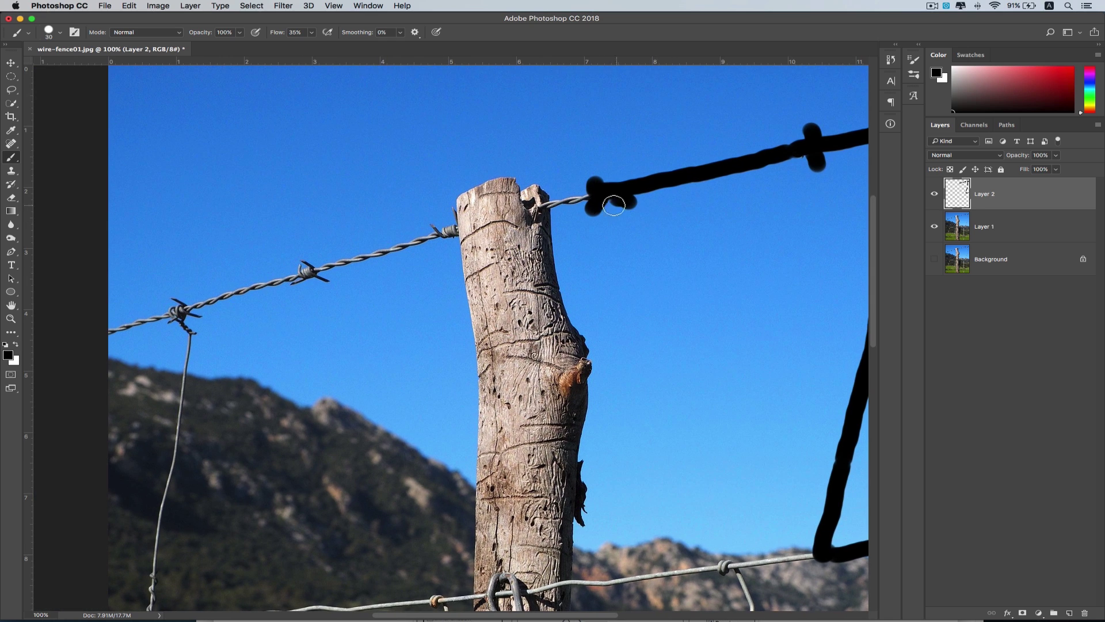
{"action": "left_click_drag", "start_coordinate": [591, 196], "coordinate": [538, 207]}
{"action": "mouse_move", "coordinate": [450, 216]}
{"action": "left_mouse_down"}
{"action": "mouse_move", "coordinate": [429, 238]}
{"action": "mouse_move", "coordinate": [273, 283]}
{"action": "mouse_move", "coordinate": [325, 280]}
{"action": "mouse_move", "coordinate": [244, 291]}
{"action": "left_mouse_up"}
{"action": "mouse_move", "coordinate": [469, 252]}
{"action": "left_mouse_down"}
{"action": "mouse_move", "coordinate": [484, 261]}
{"action": "mouse_move", "coordinate": [383, 274]}
{"action": "mouse_move", "coordinate": [473, 276]}
{"action": "mouse_move", "coordinate": [429, 566]}
{"action": "mouse_move", "coordinate": [726, 541]}
{"action": "left_mouse_up"}
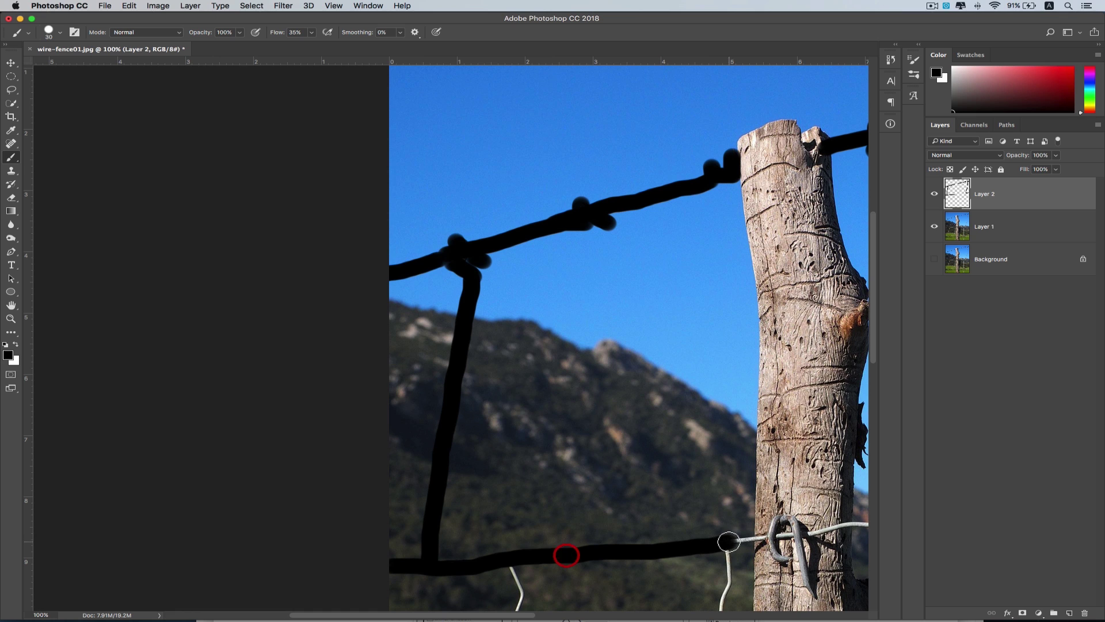
Step: Temporarily hide the duplicated photo layer to examine the black strokes on their own against the whole canvas
{"action": "mouse_move", "coordinate": [691, 449]}
{"action": "left_mouse_down"}
{"action": "mouse_move", "coordinate": [336, 180]}
{"action": "mouse_move", "coordinate": [345, 405]}
{"action": "mouse_move", "coordinate": [372, 439]}
{"action": "left_mouse_up"}
{"action": "key", "text": "super+minus"}
{"action": "key", "text": "super+minus"}
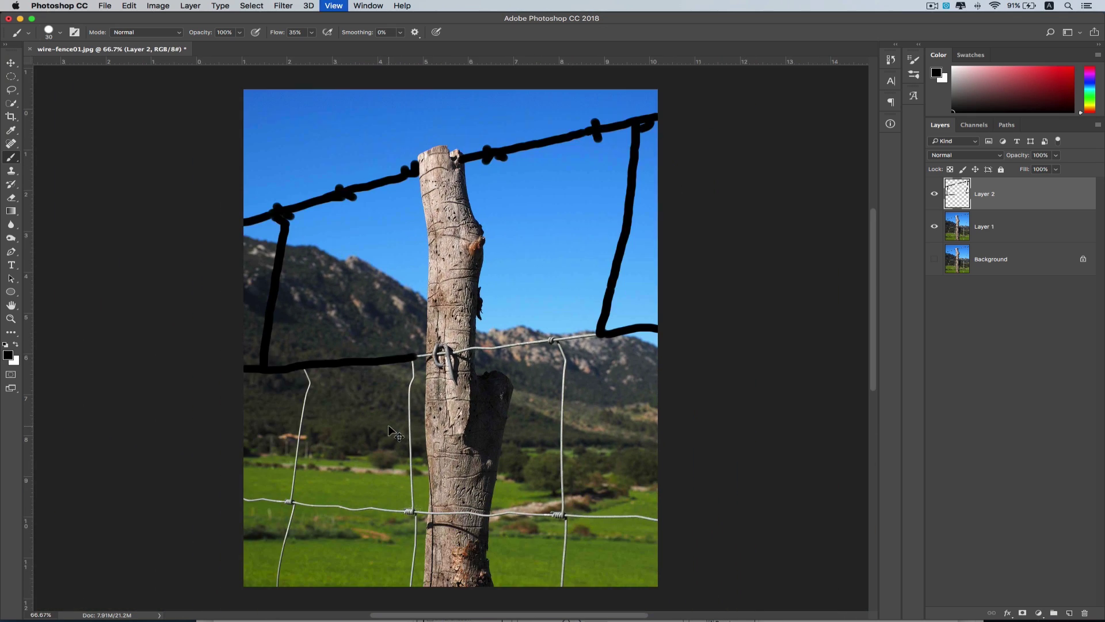
{"action": "left_click", "coordinate": [934, 225]}
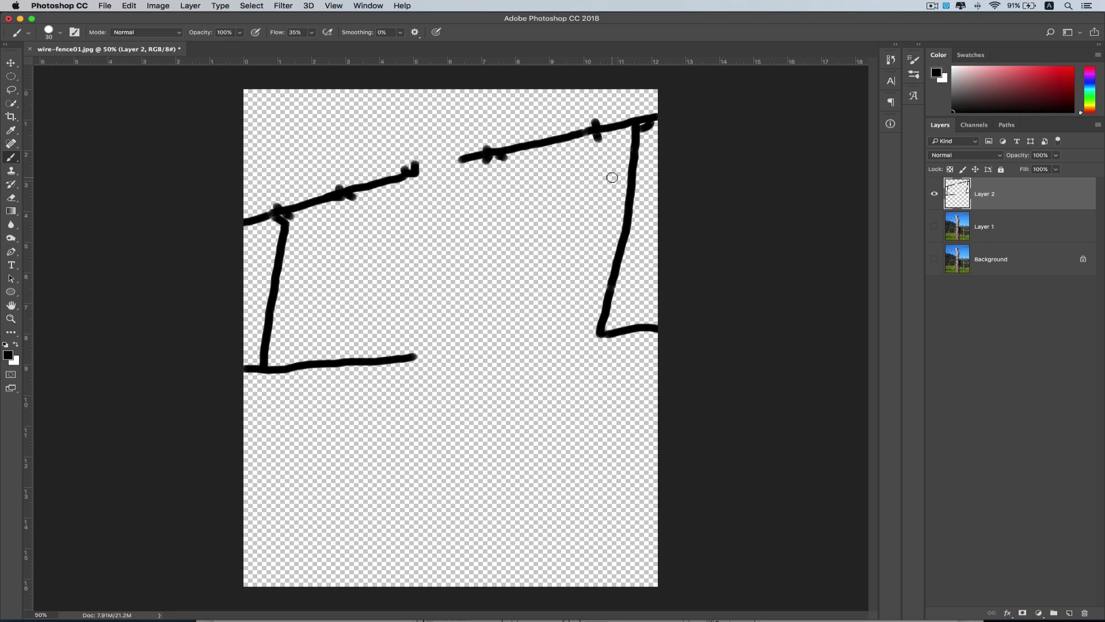
{"action": "left_click", "coordinate": [934, 227]}
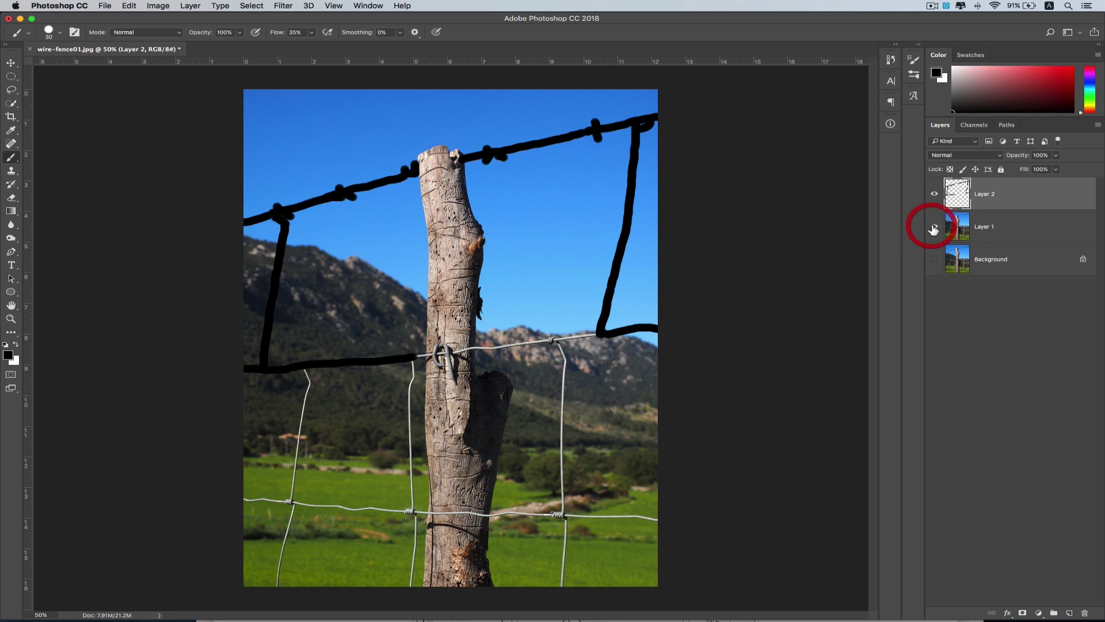
Step: Paint black over the rest of the middle wire across the post, including the bent nail and its shadow
{"action": "key", "text": "super+plus"}
{"action": "key", "text": "super+plus"}
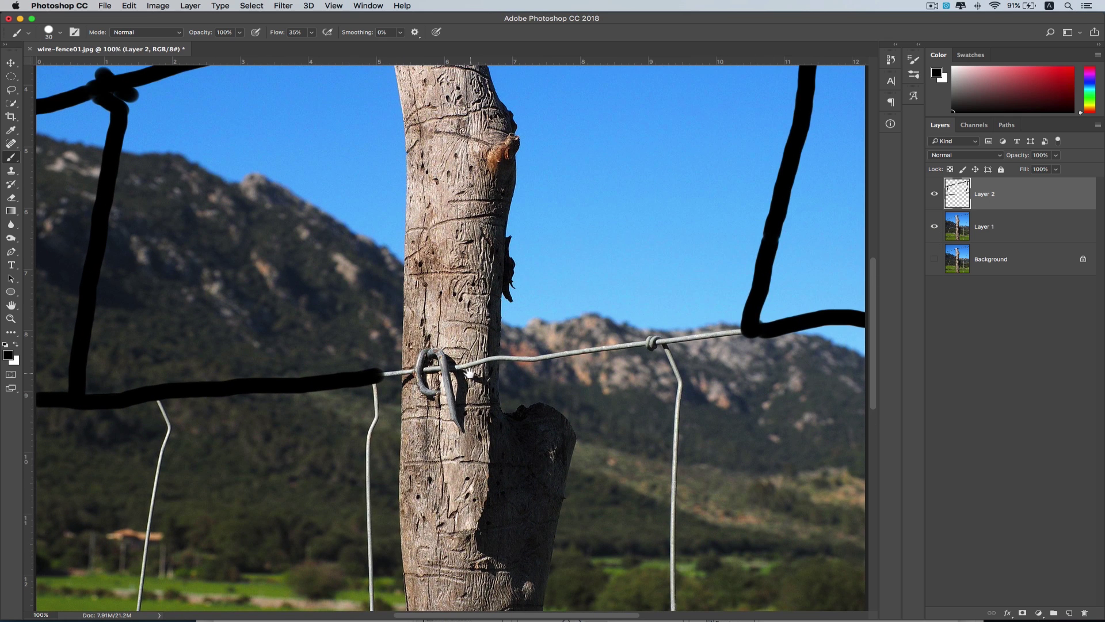
{"action": "left_click_drag", "start_coordinate": [471, 373], "coordinate": [487, 204]}
{"action": "mouse_move", "coordinate": [400, 207]}
{"action": "left_mouse_down"}
{"action": "mouse_move", "coordinate": [760, 163]}
{"action": "mouse_move", "coordinate": [551, 185]}
{"action": "left_mouse_up"}
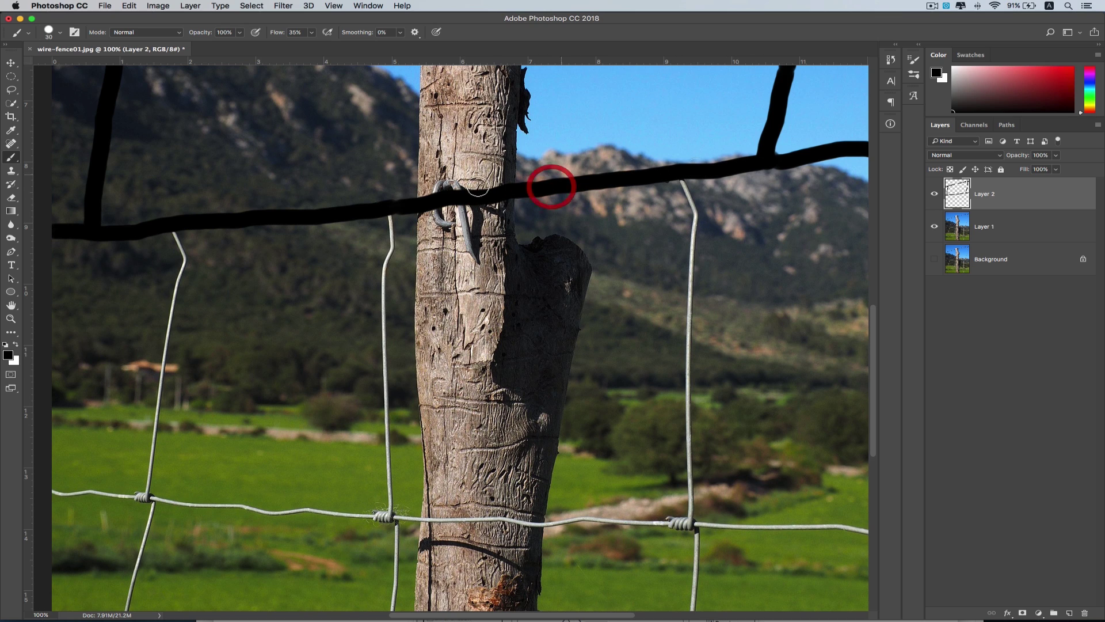
{"action": "mouse_move", "coordinate": [444, 182]}
{"action": "left_mouse_down"}
{"action": "mouse_move", "coordinate": [460, 191]}
{"action": "mouse_move", "coordinate": [434, 199]}
{"action": "mouse_move", "coordinate": [441, 220]}
{"action": "mouse_move", "coordinate": [451, 226]}
{"action": "mouse_move", "coordinate": [457, 210]}
{"action": "mouse_move", "coordinate": [477, 258]}
{"action": "left_mouse_up"}
{"action": "mouse_move", "coordinate": [469, 205]}
{"action": "left_mouse_down"}
{"action": "mouse_move", "coordinate": [477, 233]}
{"action": "mouse_move", "coordinate": [492, 214]}
{"action": "mouse_move", "coordinate": [506, 218]}
{"action": "left_mouse_up"}
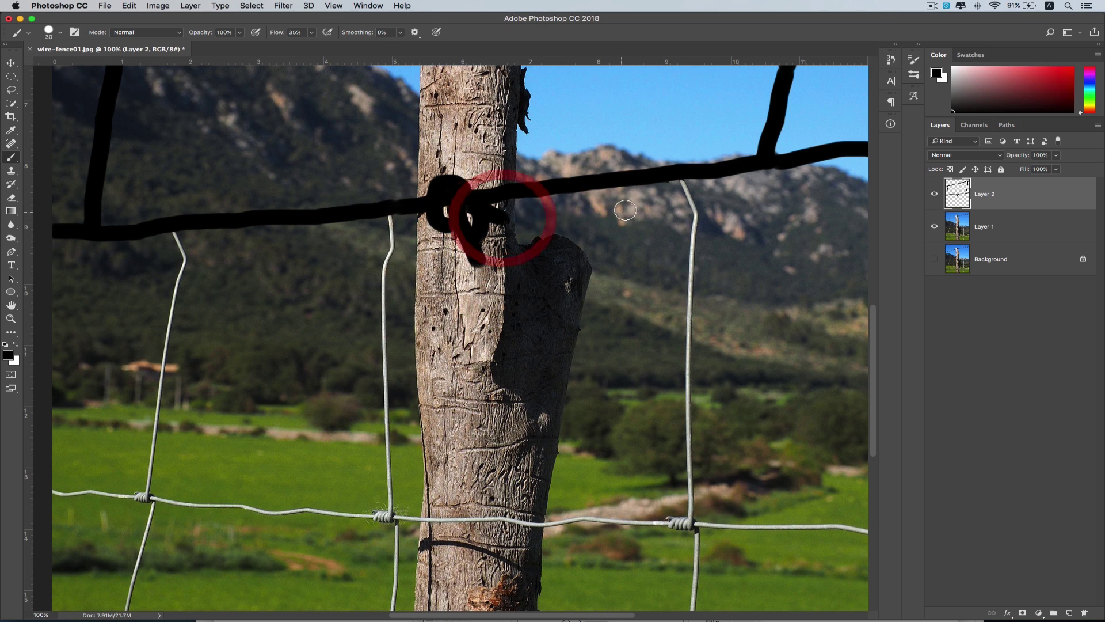
Step: Paint black over the lower vertical wire right of the post and the bottom horizontal wire from the photo's right edge across the post
{"action": "mouse_move", "coordinate": [672, 179]}
{"action": "left_mouse_down"}
{"action": "mouse_move", "coordinate": [692, 218]}
{"action": "mouse_move", "coordinate": [692, 527]}
{"action": "mouse_move", "coordinate": [666, 522]}
{"action": "mouse_move", "coordinate": [839, 527]}
{"action": "left_mouse_up"}
{"action": "left_click_drag", "start_coordinate": [749, 512], "coordinate": [641, 316]}
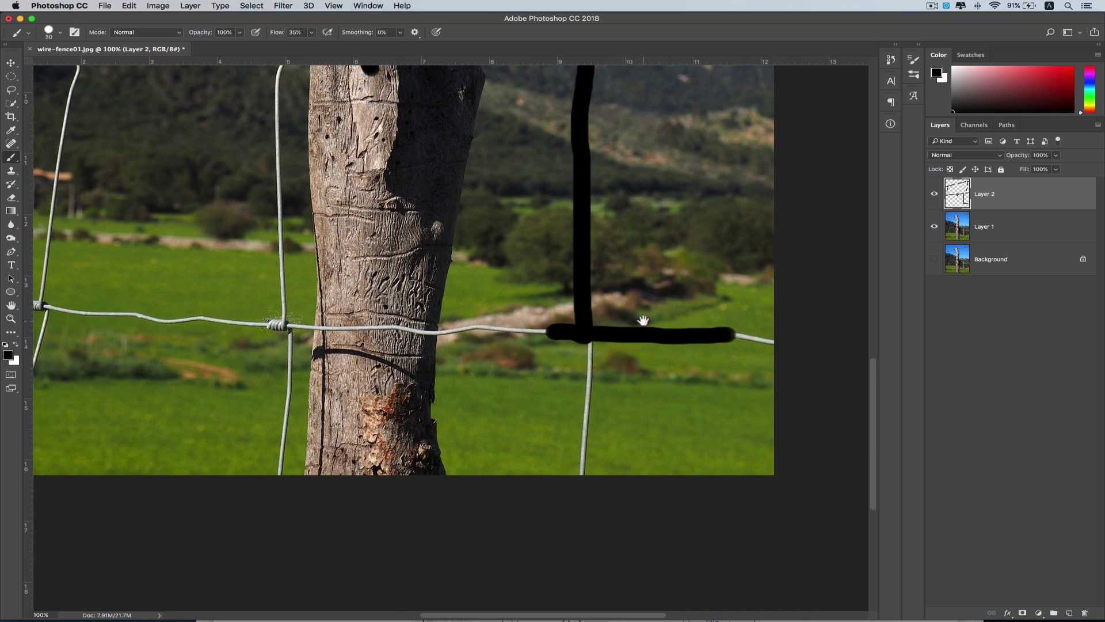
{"action": "left_click_drag", "start_coordinate": [735, 336], "coordinate": [781, 343]}
{"action": "left_click_drag", "start_coordinate": [588, 343], "coordinate": [580, 483]}
{"action": "mouse_move", "coordinate": [549, 334]}
{"action": "left_mouse_down"}
{"action": "mouse_move", "coordinate": [255, 323]}
{"action": "mouse_move", "coordinate": [337, 332]}
{"action": "left_mouse_up"}
Step: Paint black over the two lower vertical wires left of the post and the left part of the bottom horizontal wire
{"action": "left_click_drag", "start_coordinate": [501, 327], "coordinate": [557, 352]}
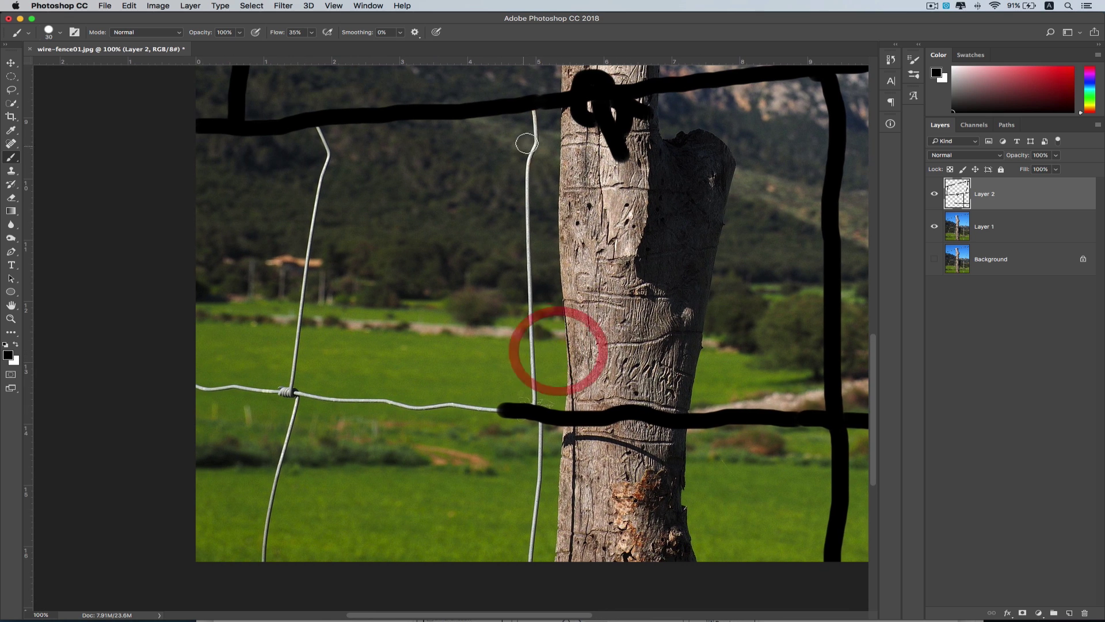
{"action": "mouse_move", "coordinate": [530, 109]}
{"action": "left_mouse_down"}
{"action": "mouse_move", "coordinate": [526, 299]}
{"action": "mouse_move", "coordinate": [542, 469]}
{"action": "mouse_move", "coordinate": [520, 570]}
{"action": "left_mouse_up"}
{"action": "left_click_drag", "start_coordinate": [297, 409], "coordinate": [265, 566]}
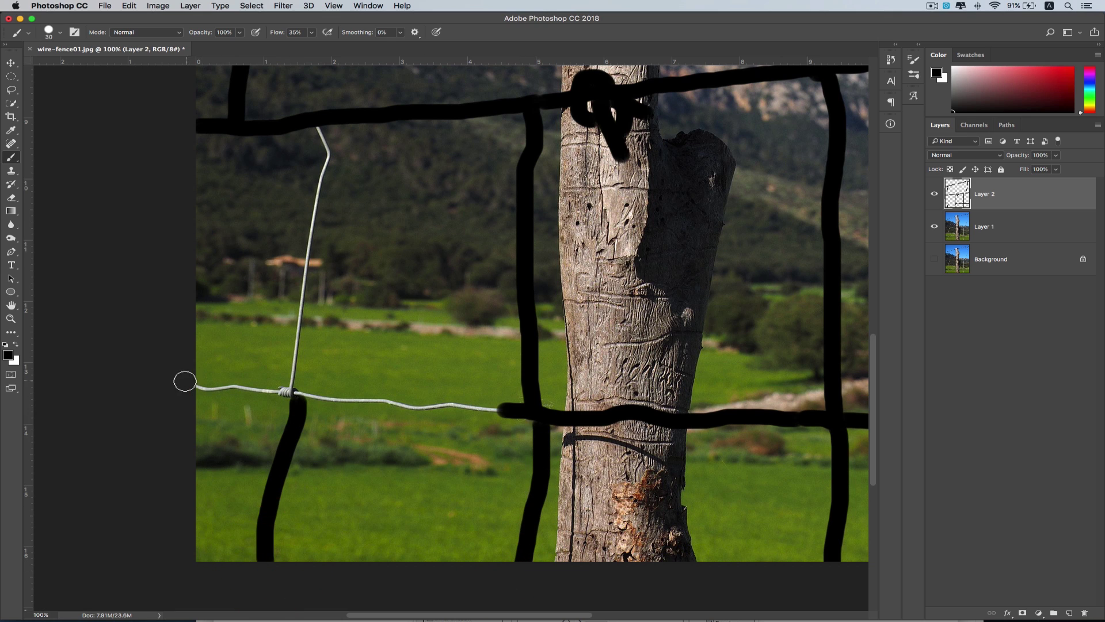
{"action": "left_click_drag", "start_coordinate": [195, 390], "coordinate": [498, 407]}
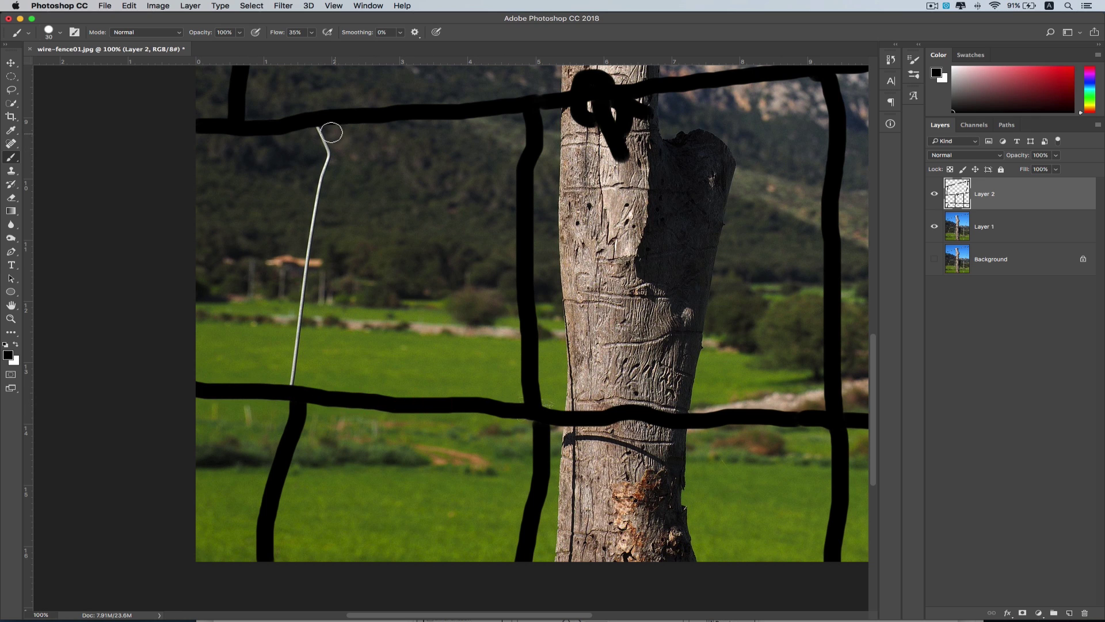
{"action": "mouse_move", "coordinate": [318, 126]}
{"action": "left_mouse_down"}
{"action": "mouse_move", "coordinate": [325, 152]}
{"action": "mouse_move", "coordinate": [298, 290]}
{"action": "mouse_move", "coordinate": [294, 387]}
{"action": "mouse_move", "coordinate": [296, 366]}
{"action": "left_mouse_up"}
Step: Paint black over the wire shadows on the lower post, using a 9 px brush for the vertical one and 20 px for the curved one
{"action": "key", "text": "super+plus"}
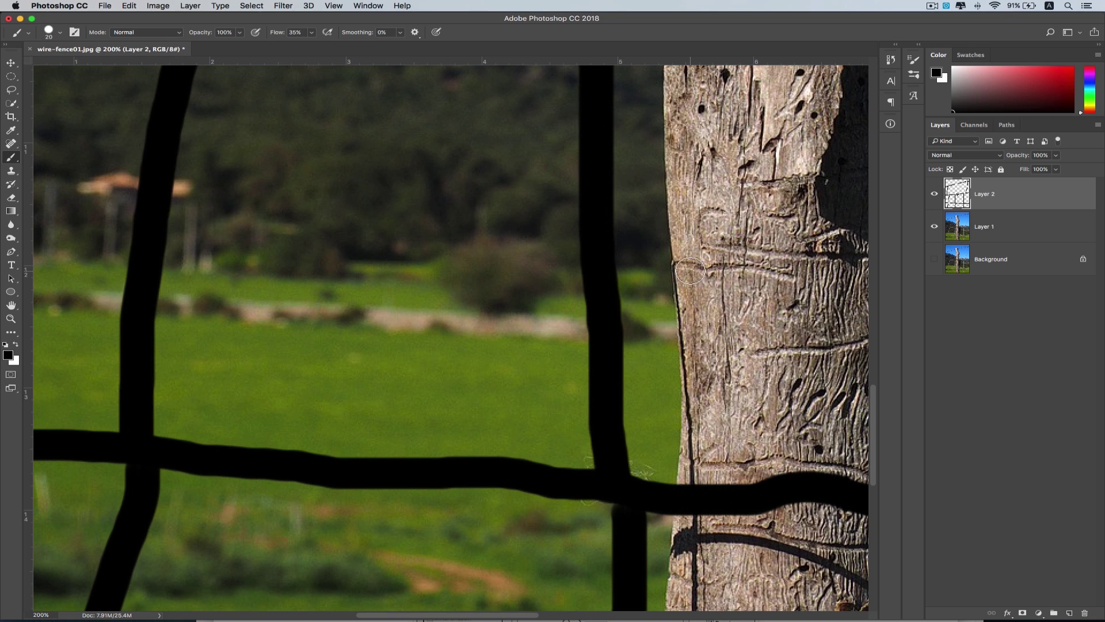
{"action": "key", "text": "bracketleft"}
{"action": "left_click_drag", "start_coordinate": [684, 363], "coordinate": [697, 594]}
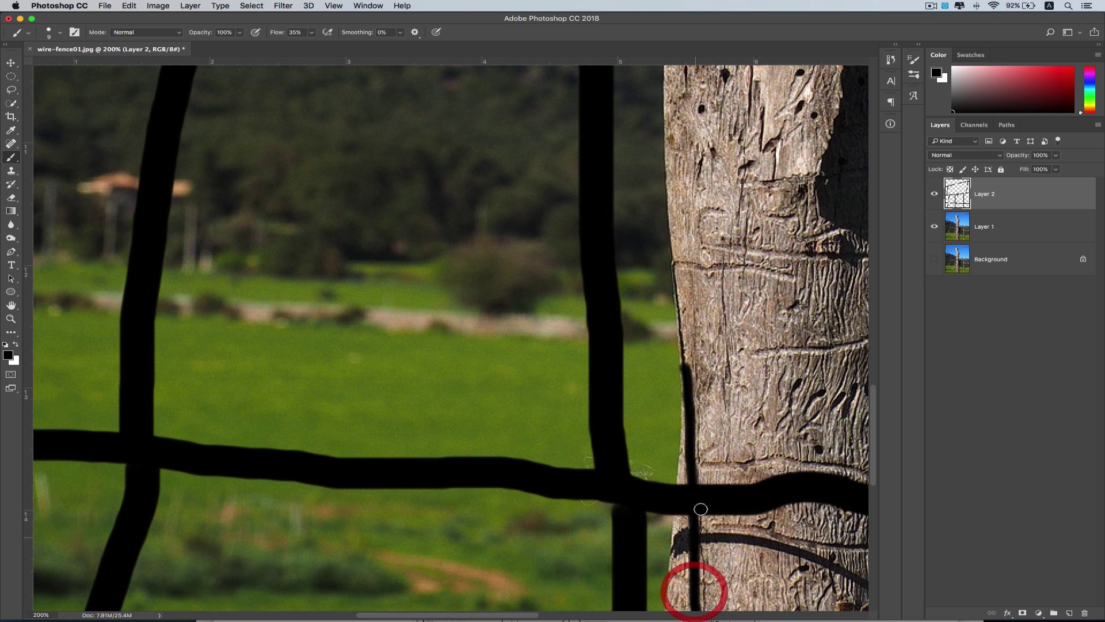
{"action": "key", "text": "space"}
{"action": "mouse_move", "coordinate": [724, 457]}
{"action": "left_mouse_down"}
{"action": "mouse_move", "coordinate": [542, 316]}
{"action": "mouse_move", "coordinate": [501, 269]}
{"action": "left_mouse_up"}
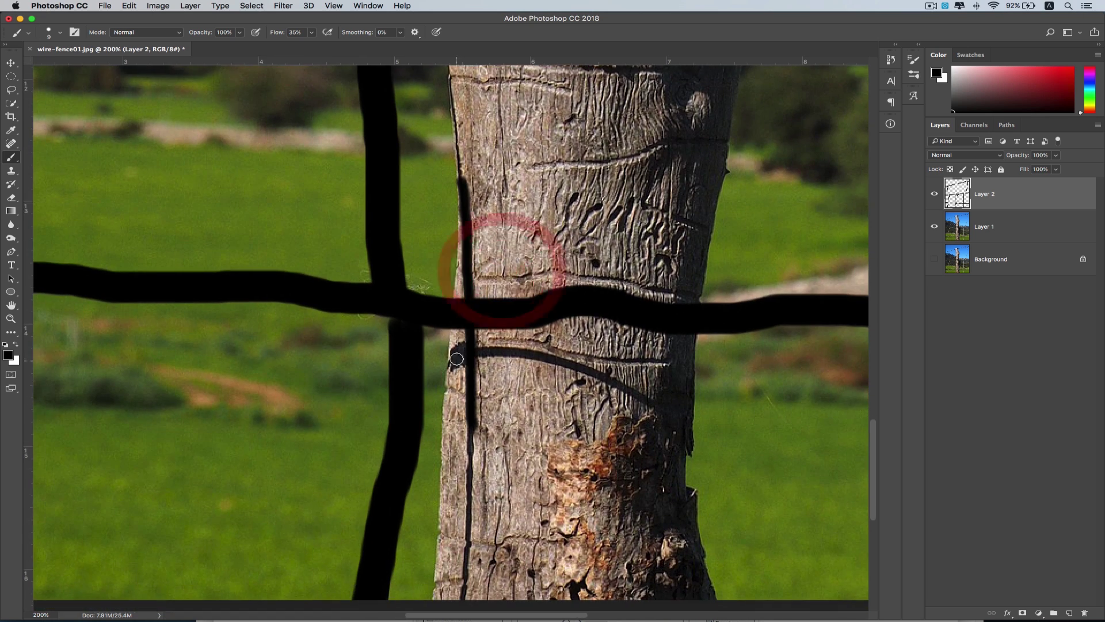
{"action": "key", "text": "bracketright"}
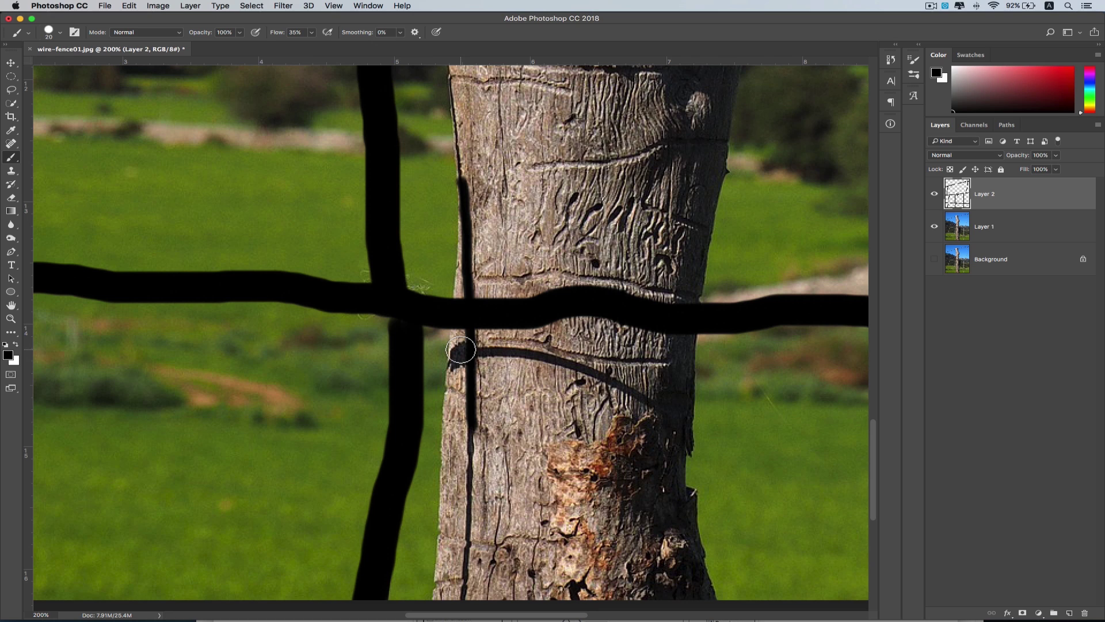
{"action": "mouse_move", "coordinate": [460, 349]}
{"action": "left_mouse_down"}
{"action": "mouse_move", "coordinate": [462, 360]}
{"action": "mouse_move", "coordinate": [550, 363]}
{"action": "mouse_move", "coordinate": [648, 405]}
{"action": "left_mouse_up"}
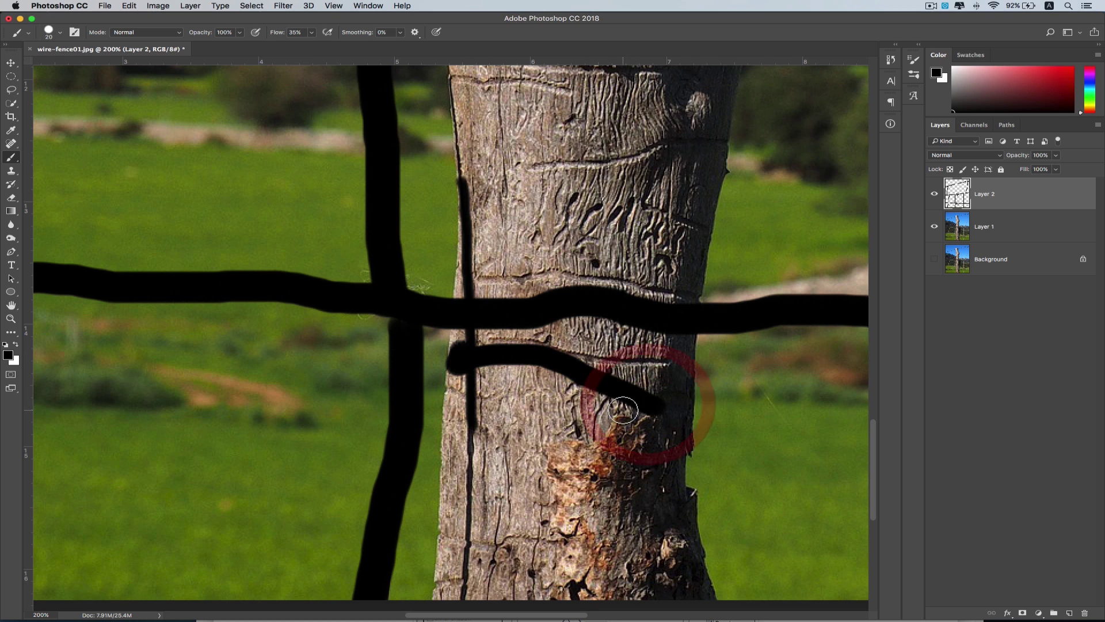
Step: Load the painted wire strokes as a selection and hide their layer
{"action": "key", "text": "super+minus"}
{"action": "key", "text": "super+minus"}
{"action": "key", "text": "super+minus"}
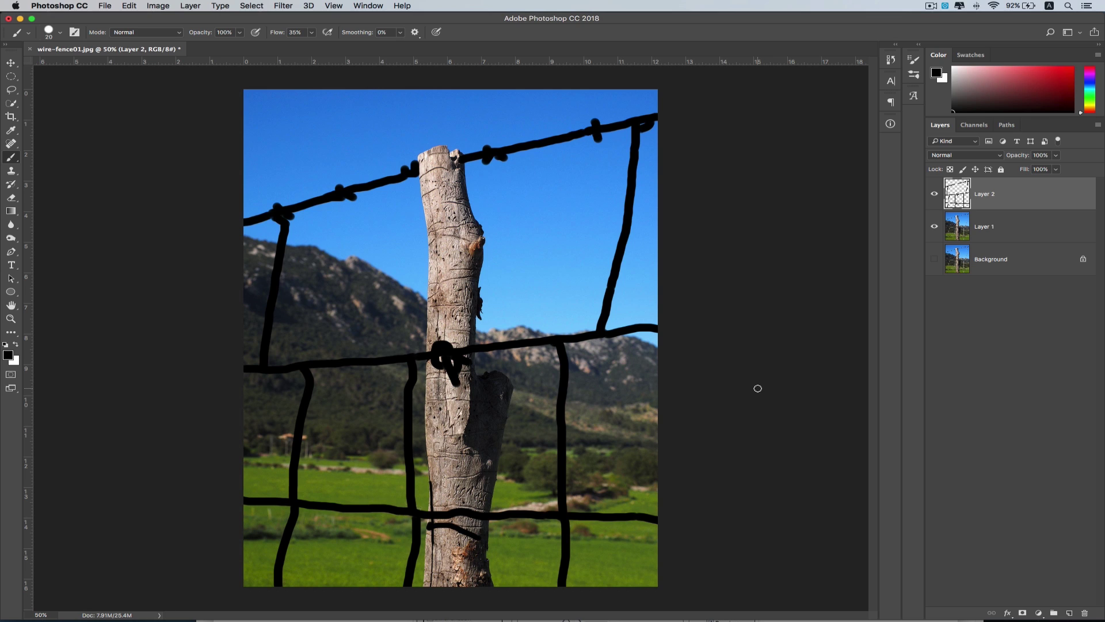
{"action": "left_click", "coordinate": [957, 195], "text": "super"}
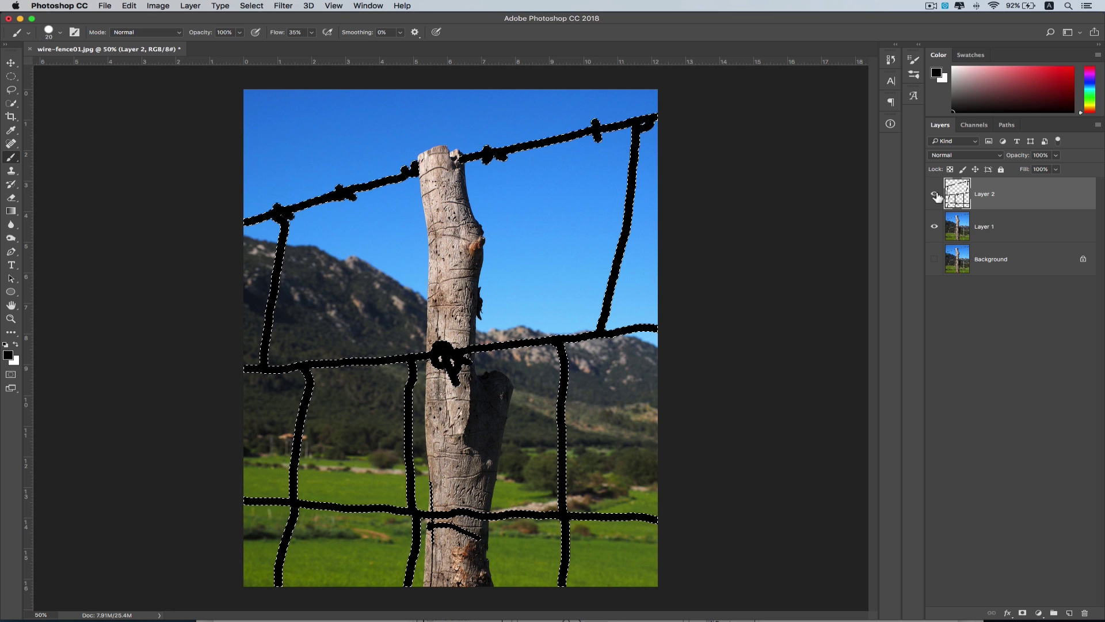
{"action": "left_click", "coordinate": [935, 196]}
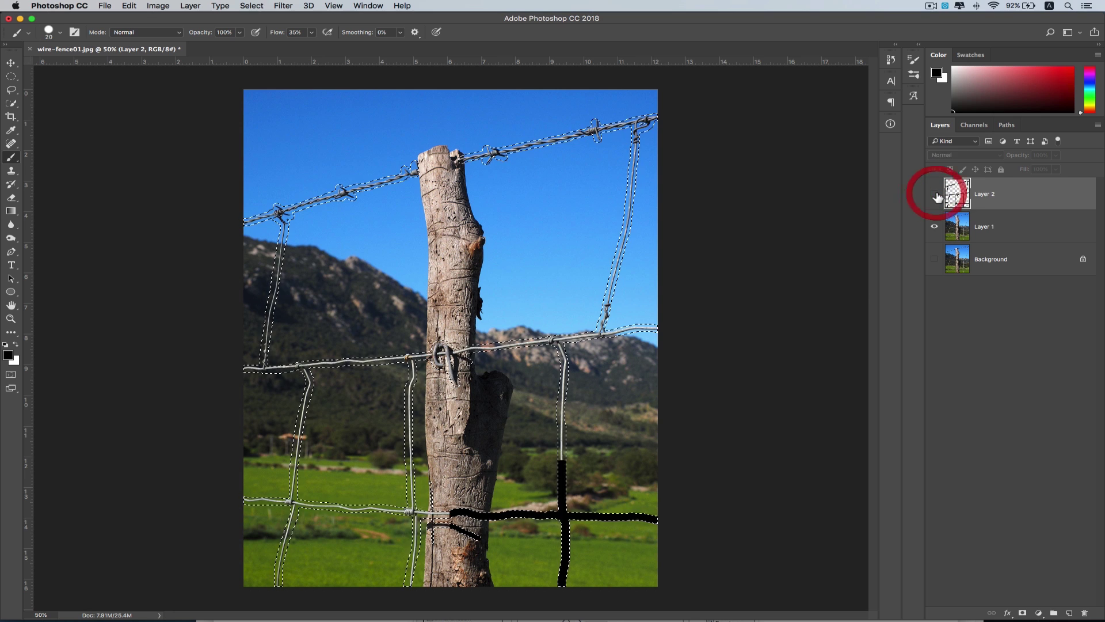
{"action": "left_click", "coordinate": [990, 232]}
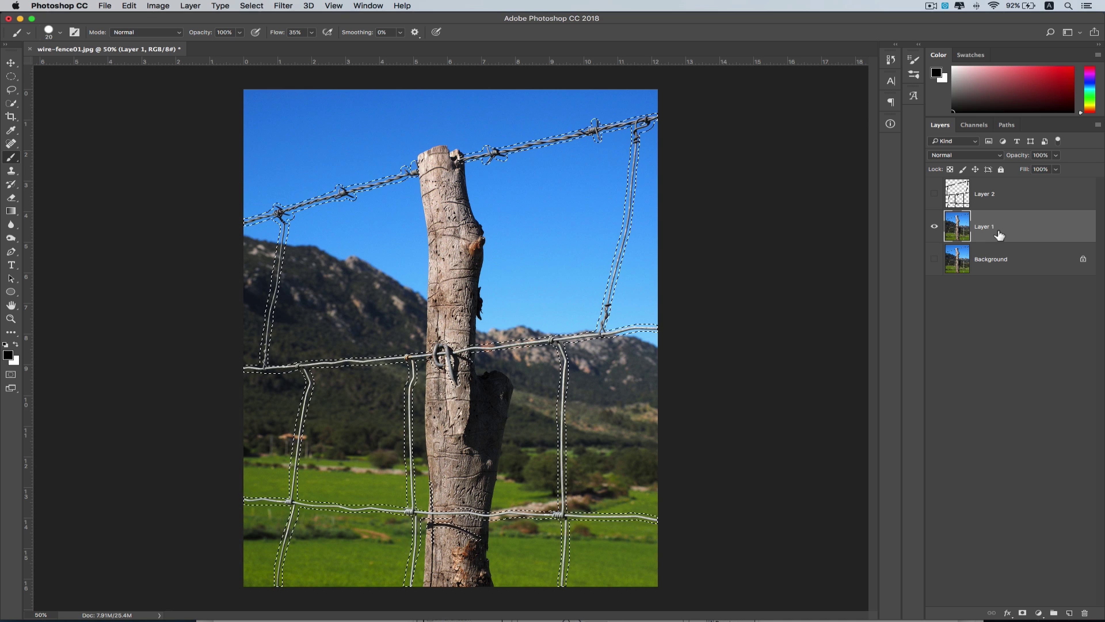
{"action": "key", "text": "shift+BackSpace"}
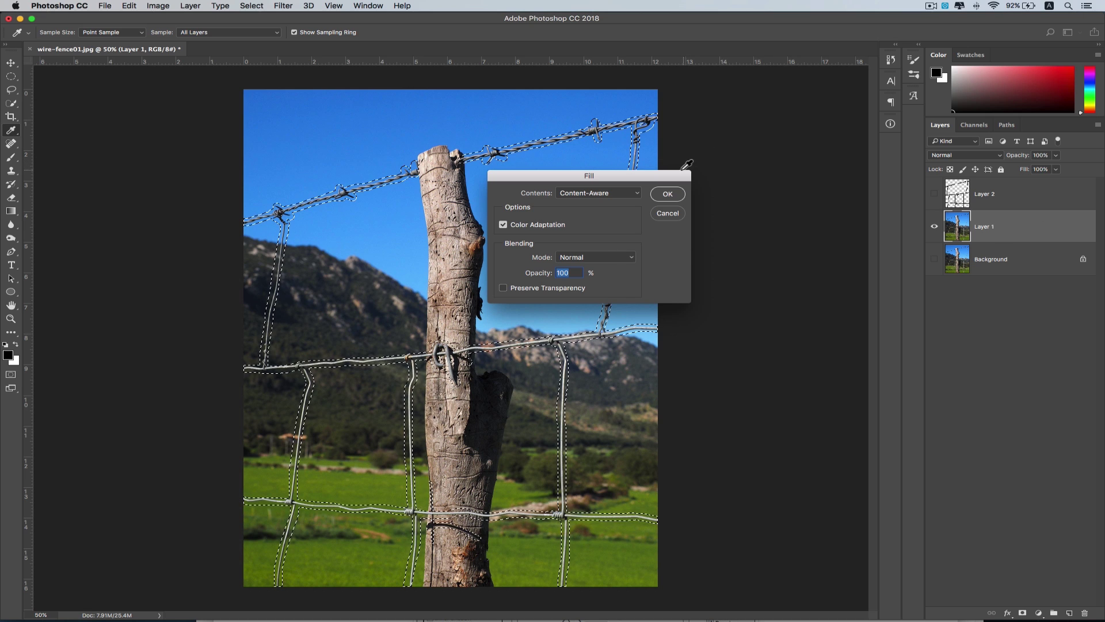
{"action": "left_click_drag", "start_coordinate": [669, 174], "coordinate": [759, 195]}
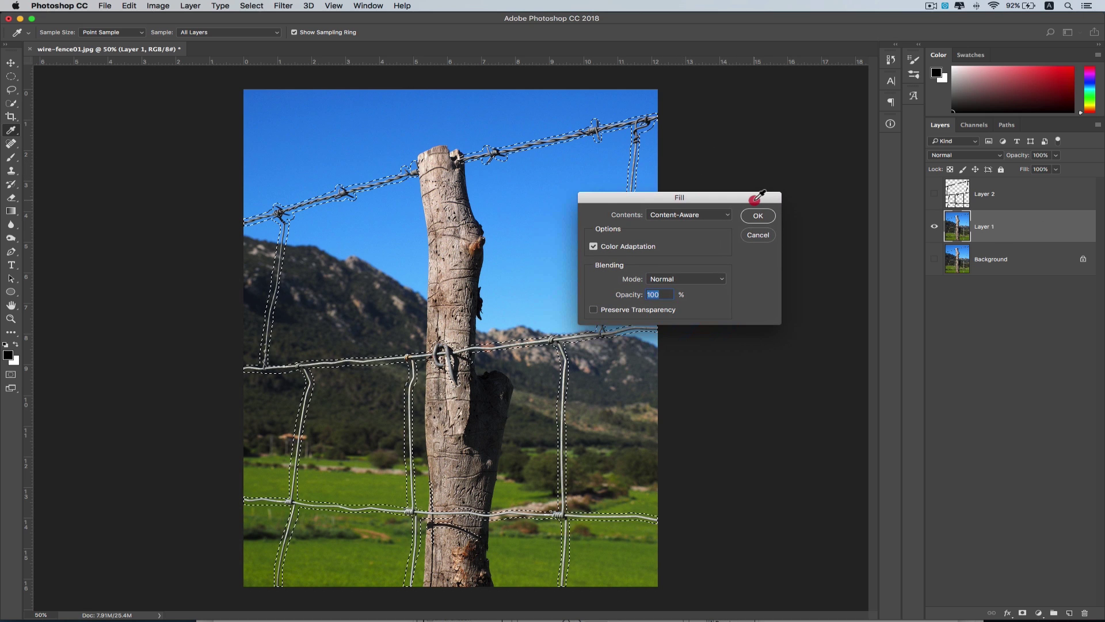
{"action": "left_click", "coordinate": [728, 215]}
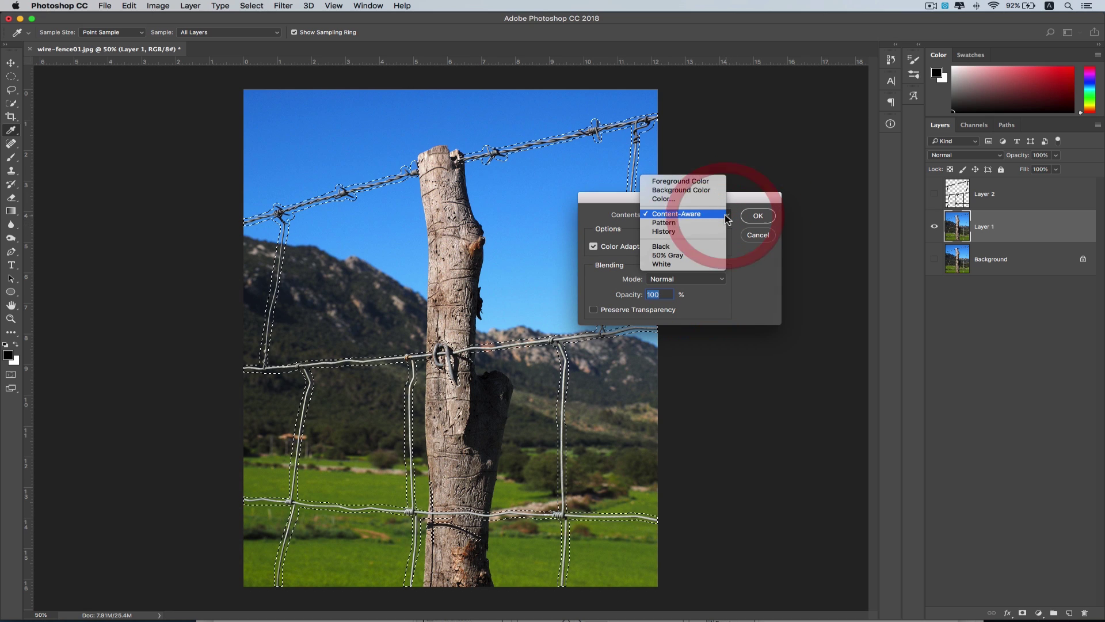
{"action": "left_click", "coordinate": [713, 214]}
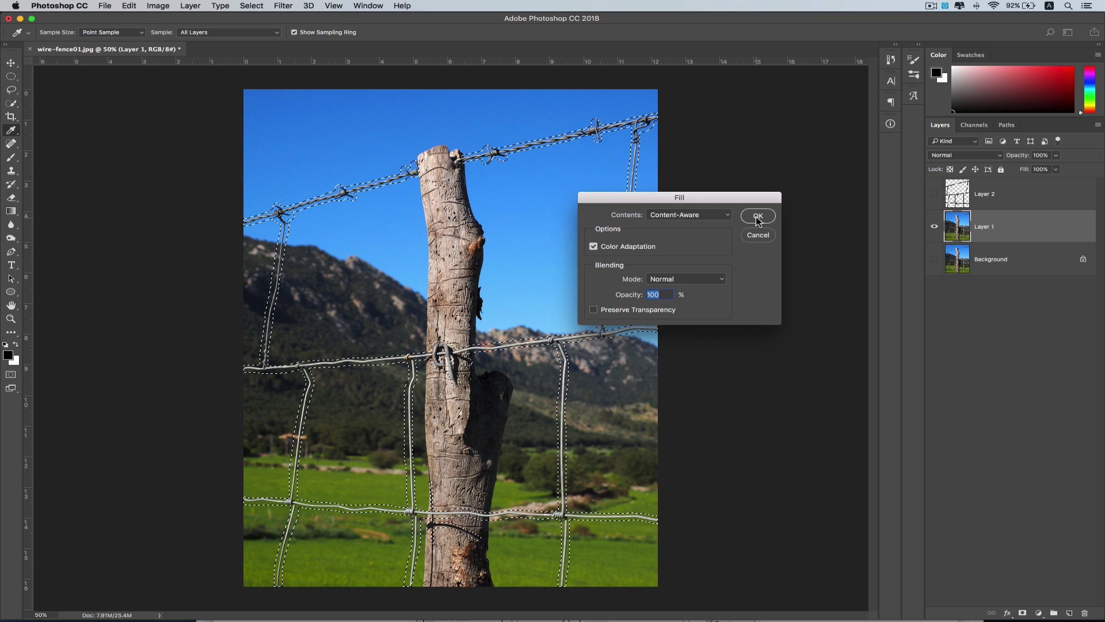
{"action": "left_click", "coordinate": [753, 236]}
{"action": "key", "text": "b"}
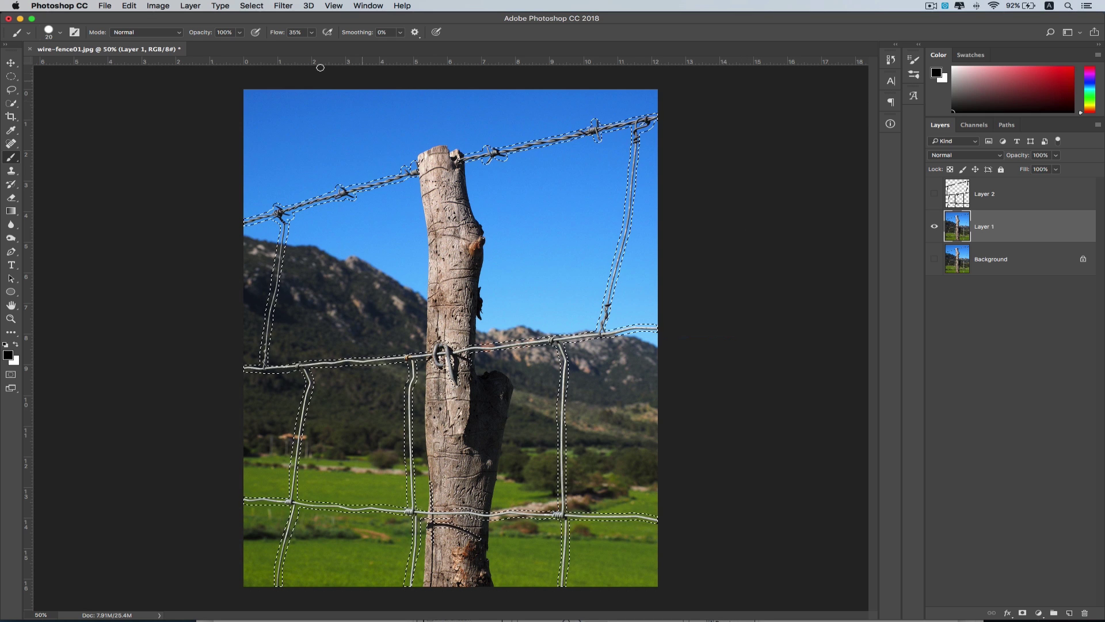
{"action": "left_click", "coordinate": [129, 6]}
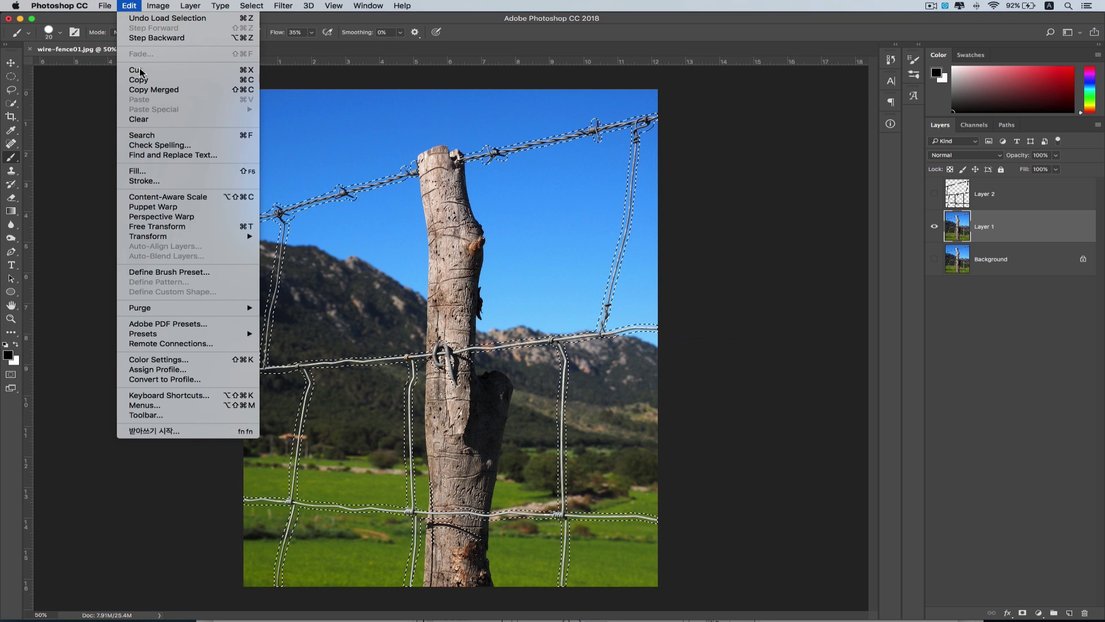
{"action": "left_click", "coordinate": [157, 173]}
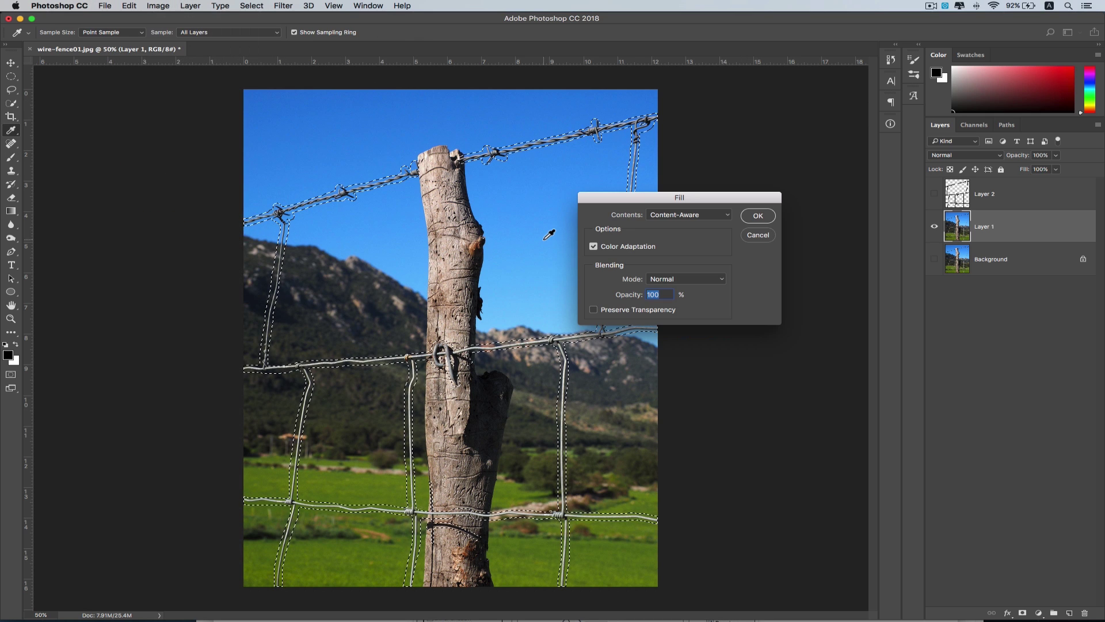
{"action": "left_click_drag", "start_coordinate": [661, 198], "coordinate": [741, 143]}
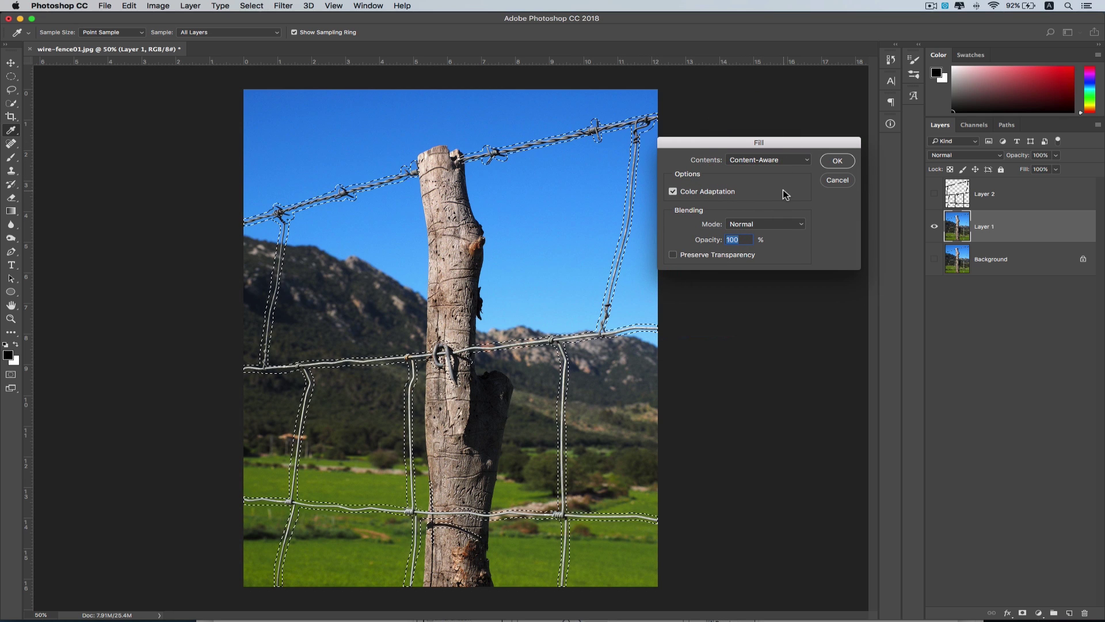
{"action": "left_click", "coordinate": [832, 183]}
Step: Fill the wire selection on Layer 1 with Content-Aware, using Color Adaptation, Normal mode and 100% opacity
{"action": "left_click", "coordinate": [1052, 229]}
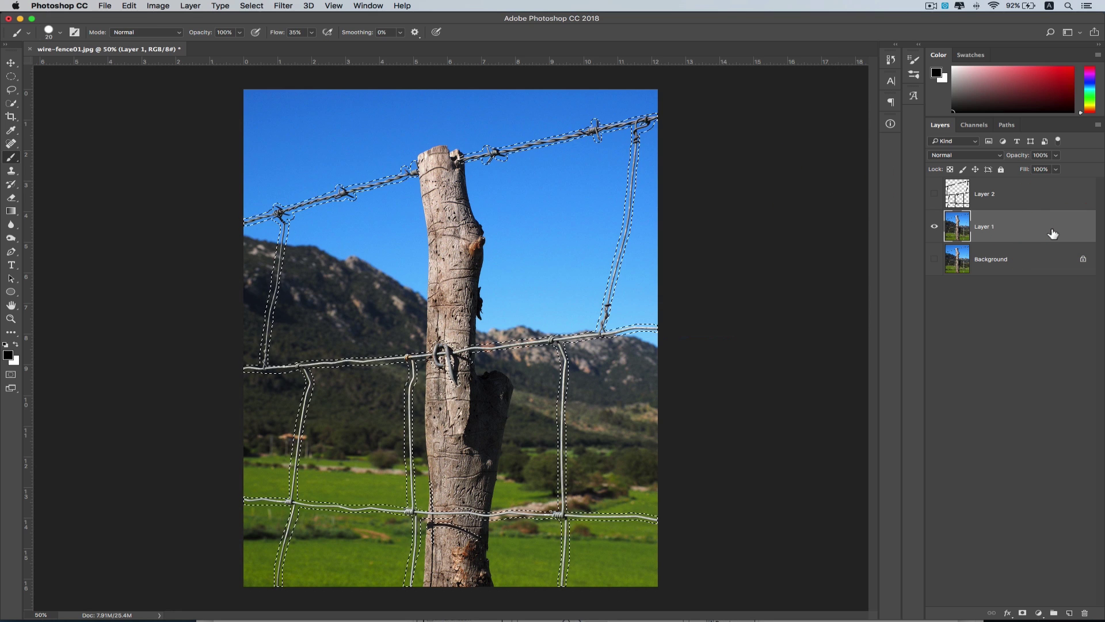
{"action": "key", "text": "shift+BackSpace"}
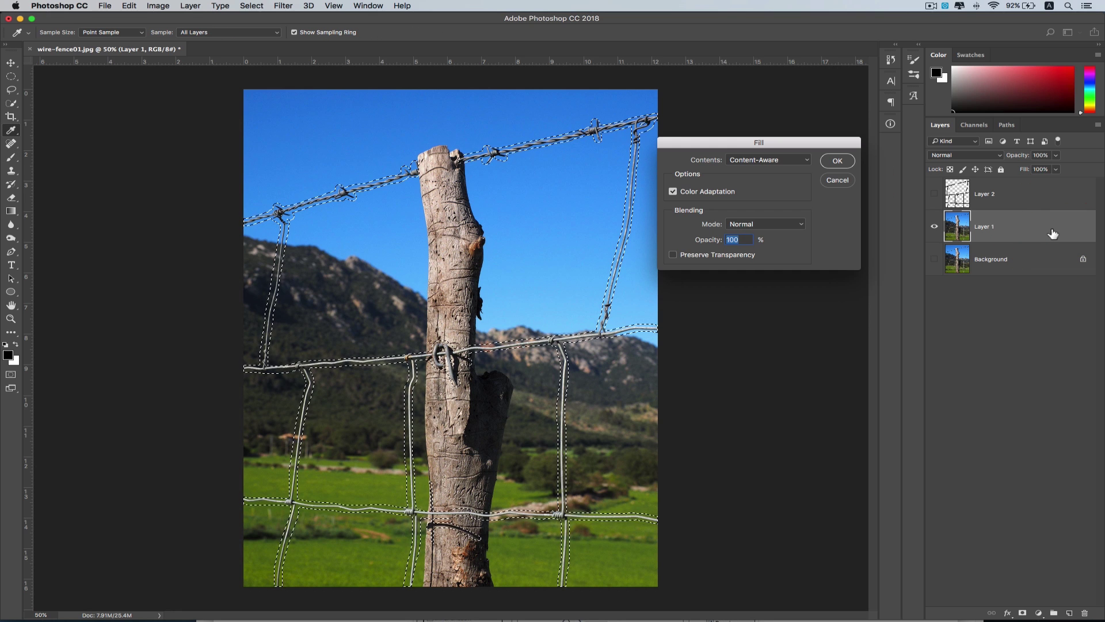
{"action": "left_click_drag", "start_coordinate": [814, 145], "coordinate": [718, 158]}
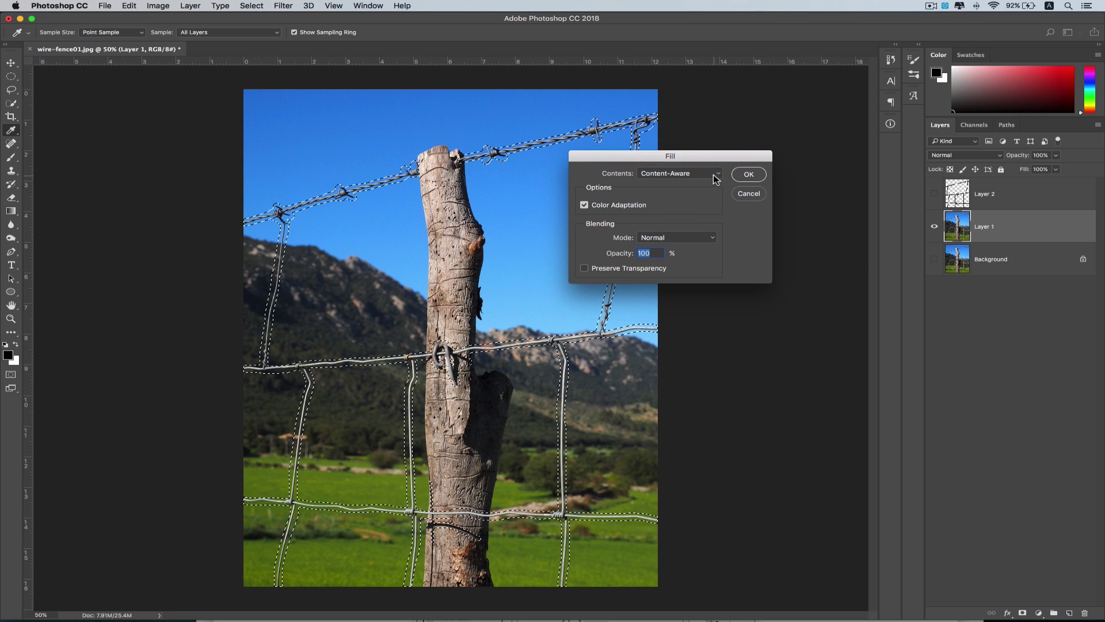
{"action": "left_click", "coordinate": [748, 174]}
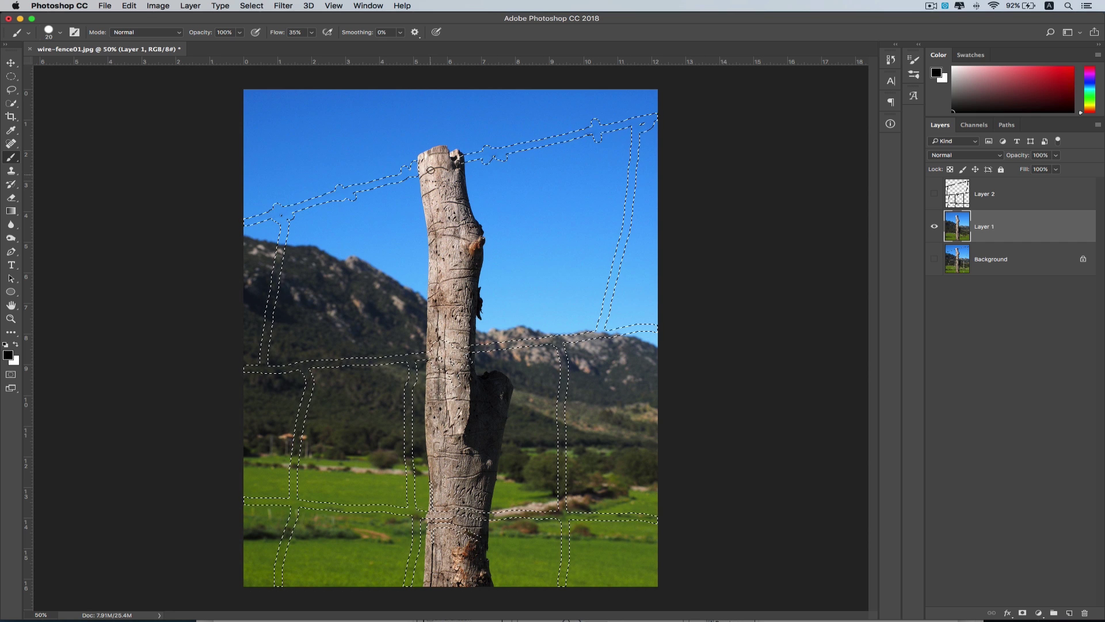
Step: Examine the filled areas at 100% across the sky, post, mountains and field for leftover wire marks
{"action": "key", "text": "super+plus"}
{"action": "key", "text": "super+plus"}
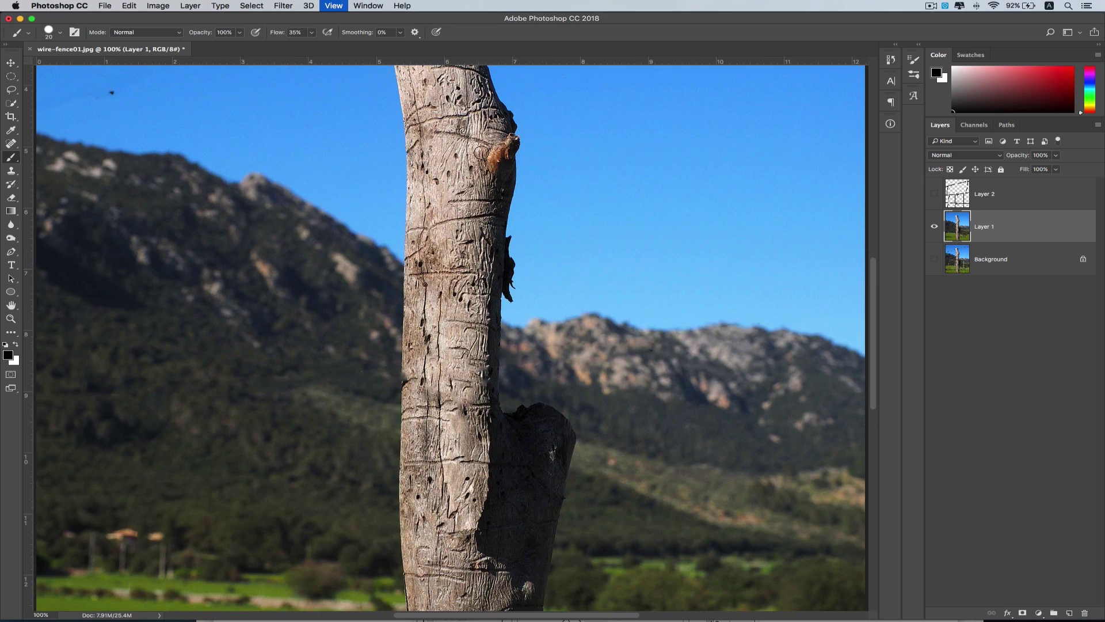
{"action": "key", "text": "space"}
{"action": "left_click_drag", "start_coordinate": [481, 153], "coordinate": [505, 349]}
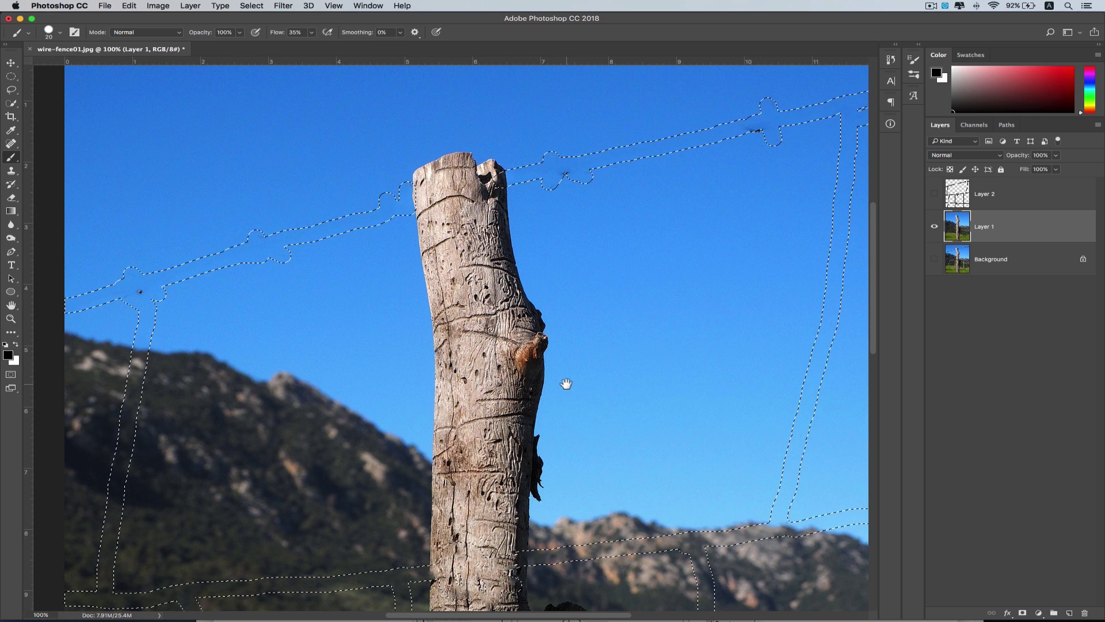
{"action": "left_click_drag", "start_coordinate": [565, 382], "coordinate": [643, 205]}
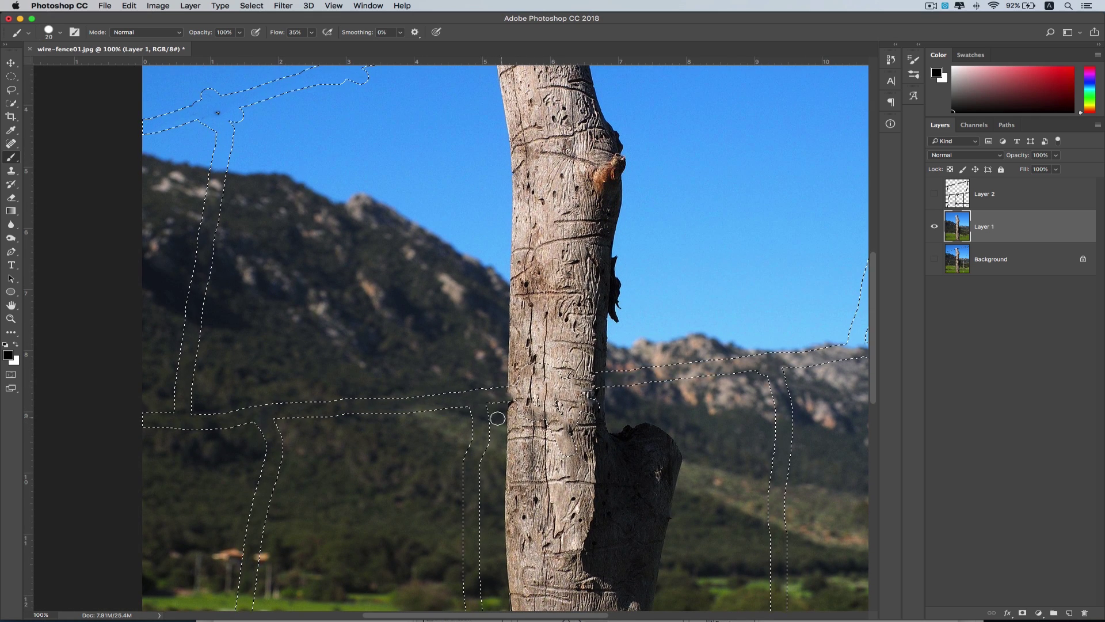
{"action": "left_click_drag", "start_coordinate": [622, 436], "coordinate": [614, 220]}
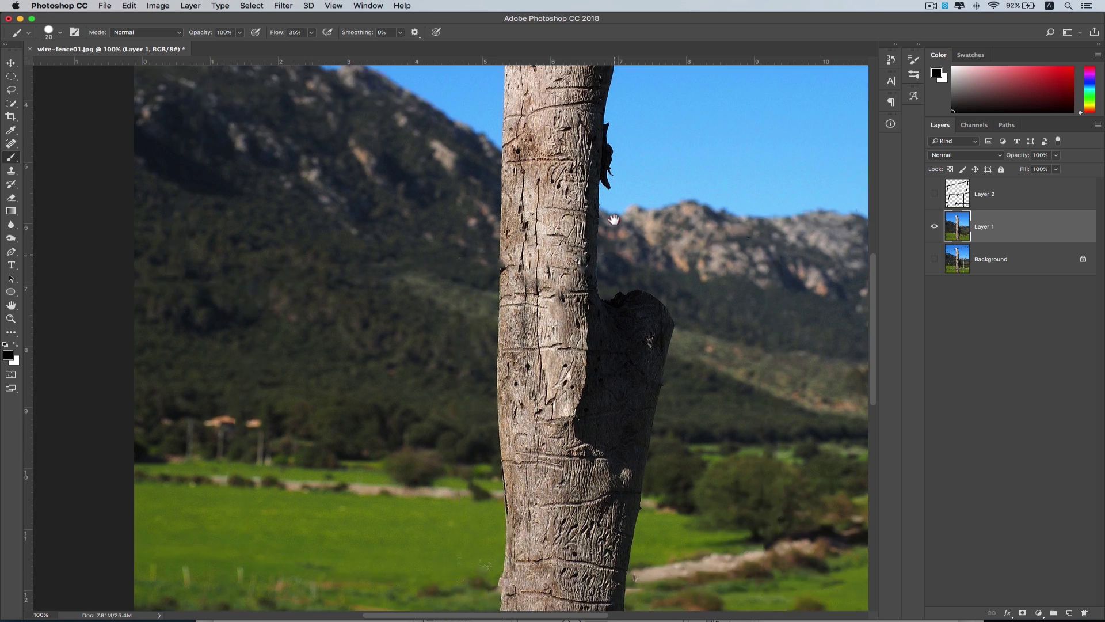
{"action": "left_click_drag", "start_coordinate": [618, 404], "coordinate": [651, 260]}
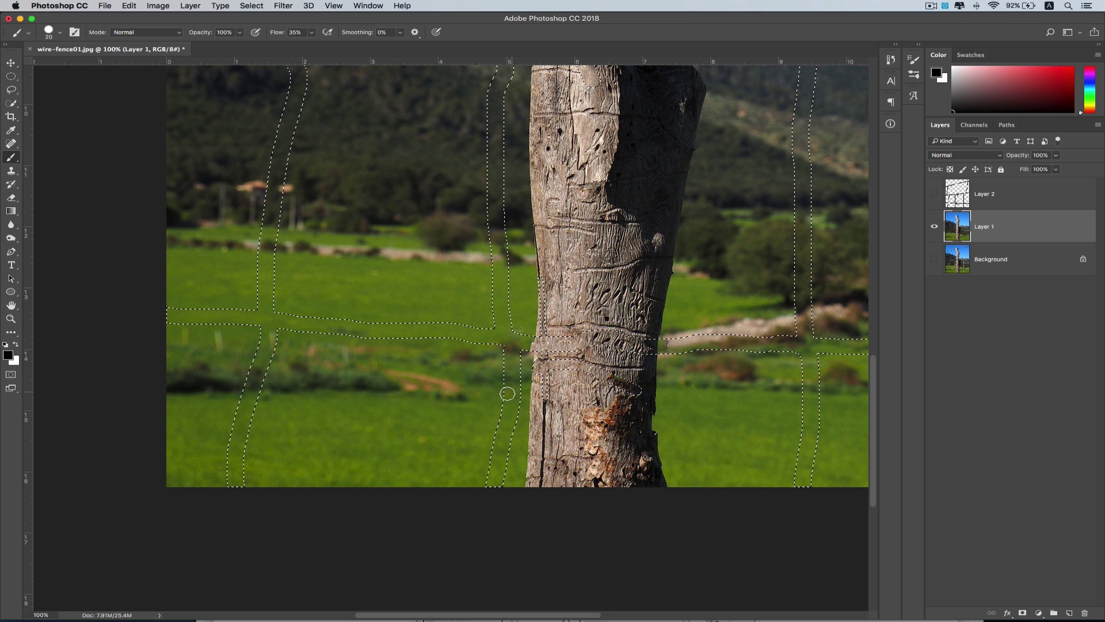
{"action": "key", "text": "space"}
{"action": "left_click_drag", "start_coordinate": [547, 279], "coordinate": [659, 424]}
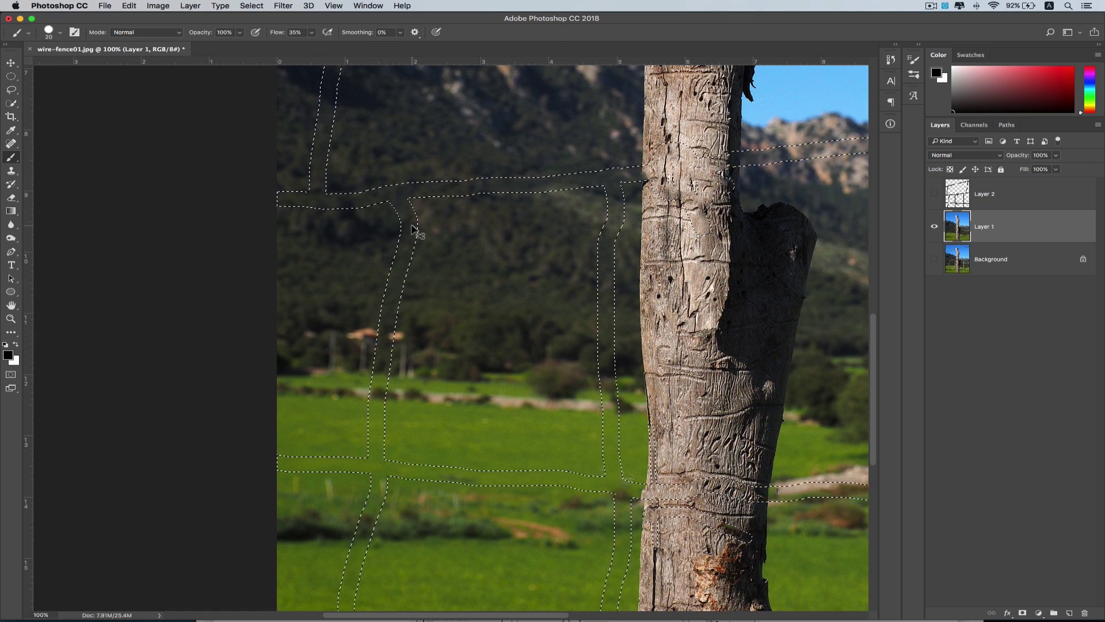
{"action": "key", "text": "super+minus"}
{"action": "key", "text": "super+h"}
{"action": "key", "text": "super+minus"}
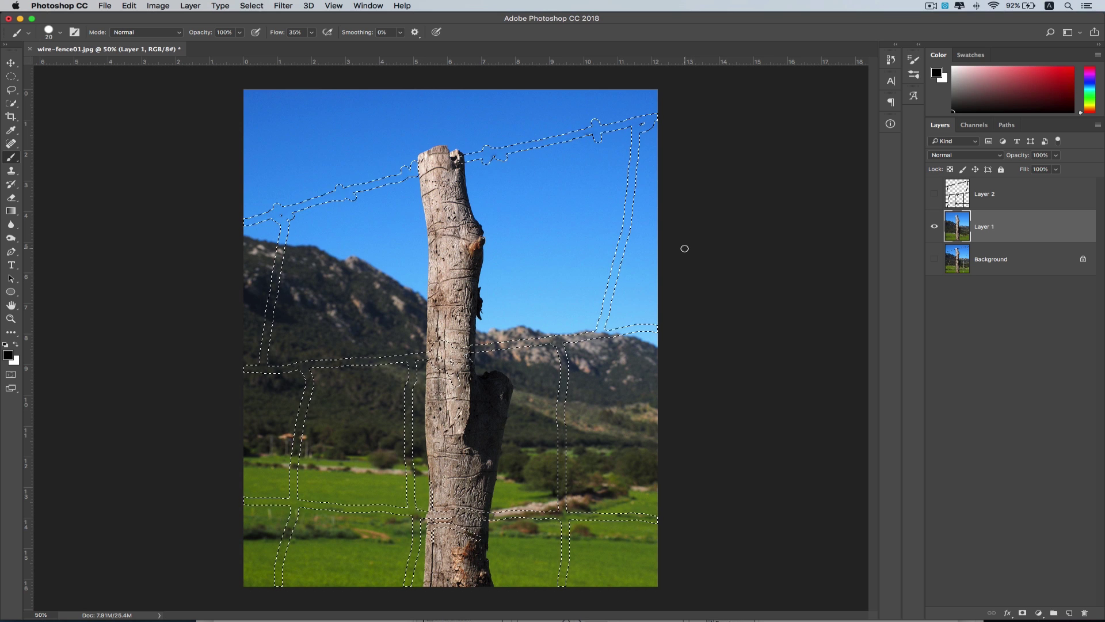
Step: Deselect the wire selection and make the Background layer visible
{"action": "left_click", "coordinate": [12, 77]}
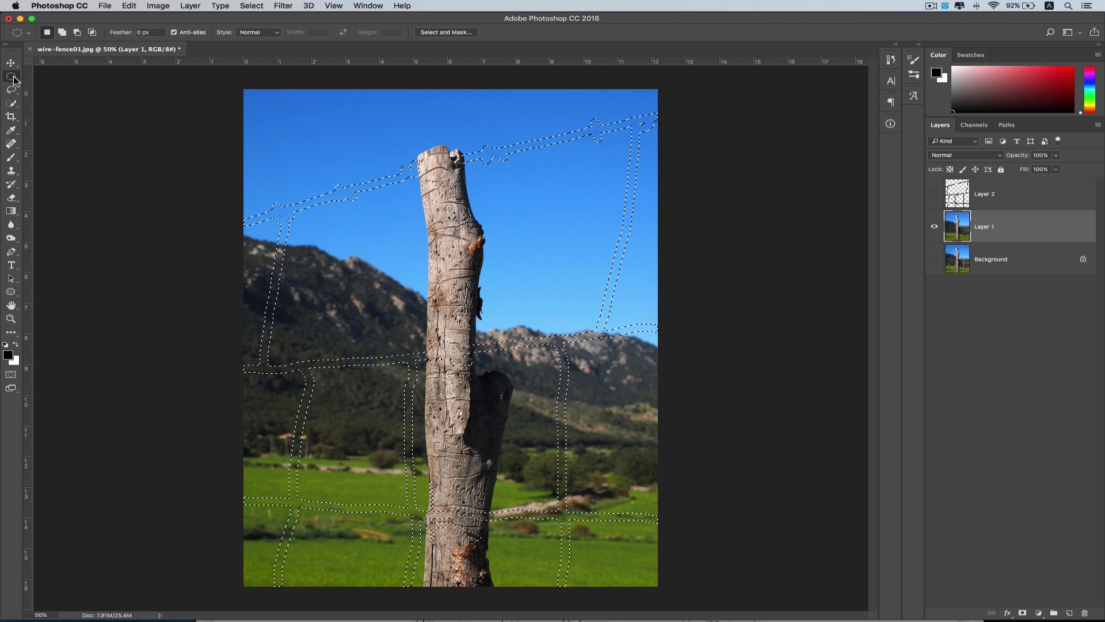
{"action": "left_click", "coordinate": [649, 277]}
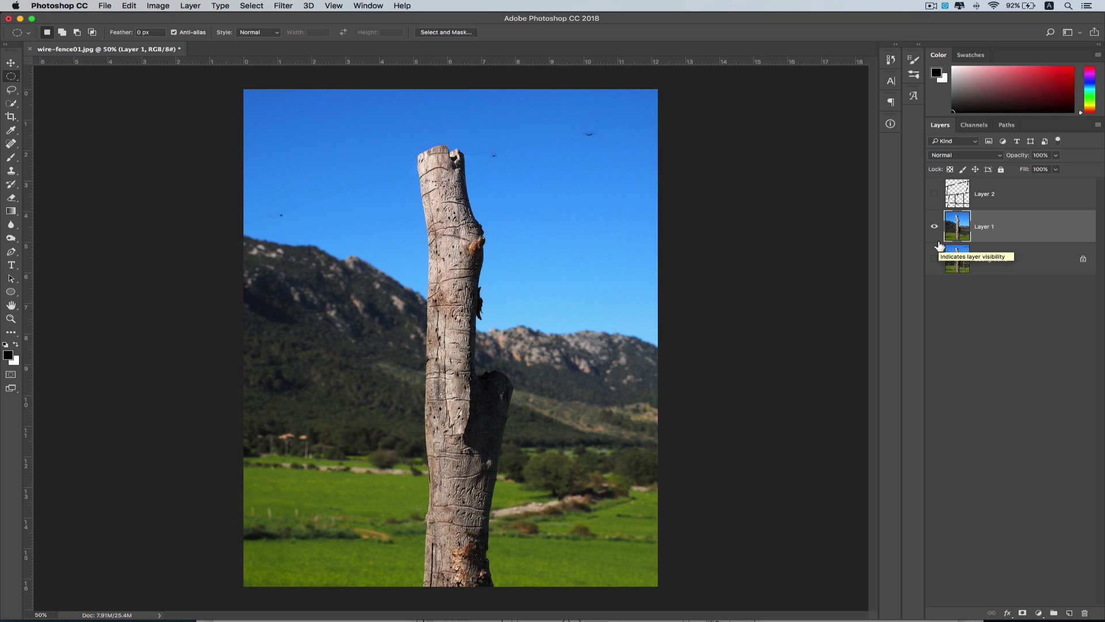
{"action": "left_click", "coordinate": [934, 259]}
Step: Compare the photo with and without the fence by toggling Layer 1's visibility, and inspect the specks in the sky
{"action": "left_click", "coordinate": [934, 227]}
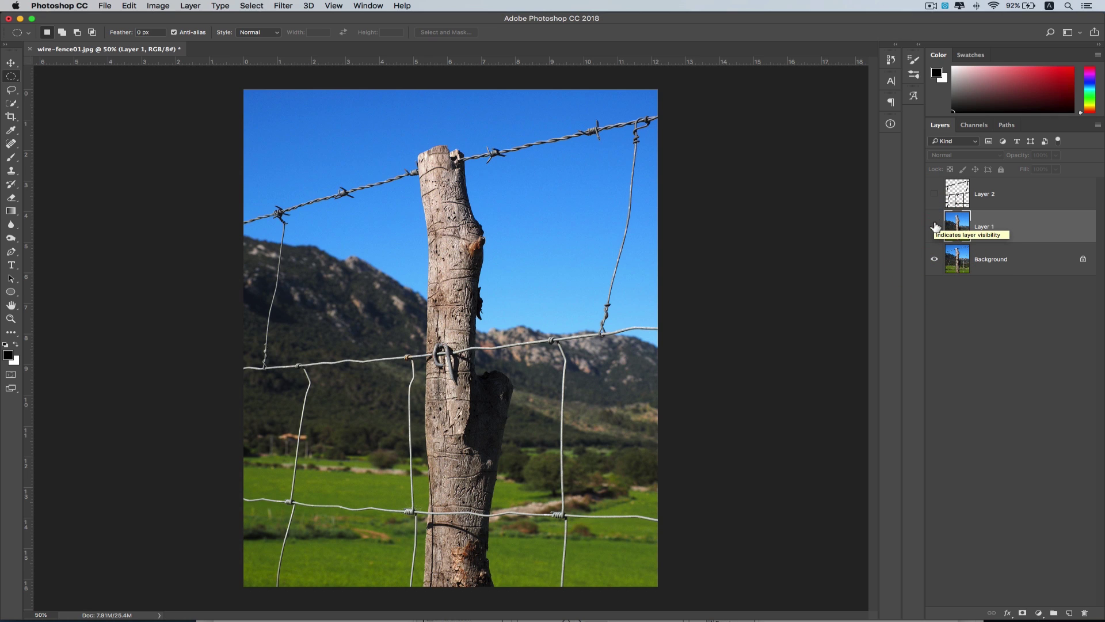
{"action": "left_click", "coordinate": [934, 227]}
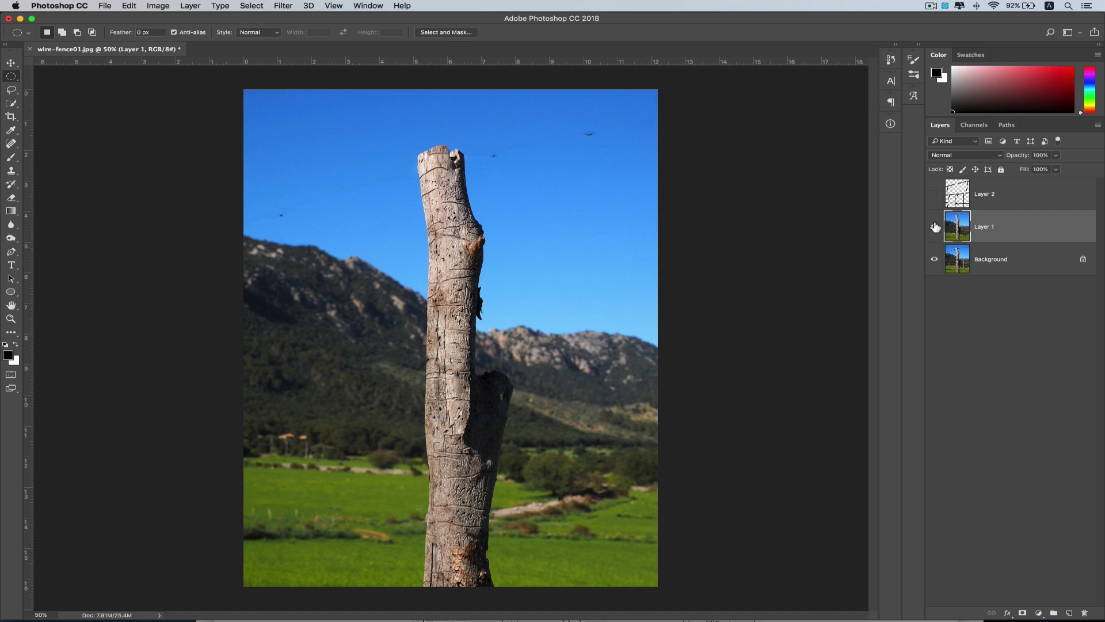
{"action": "left_click", "coordinate": [933, 259]}
{"action": "left_click", "coordinate": [934, 227]}
{"action": "left_click", "coordinate": [934, 226]}
{"action": "key", "text": "super+plus"}
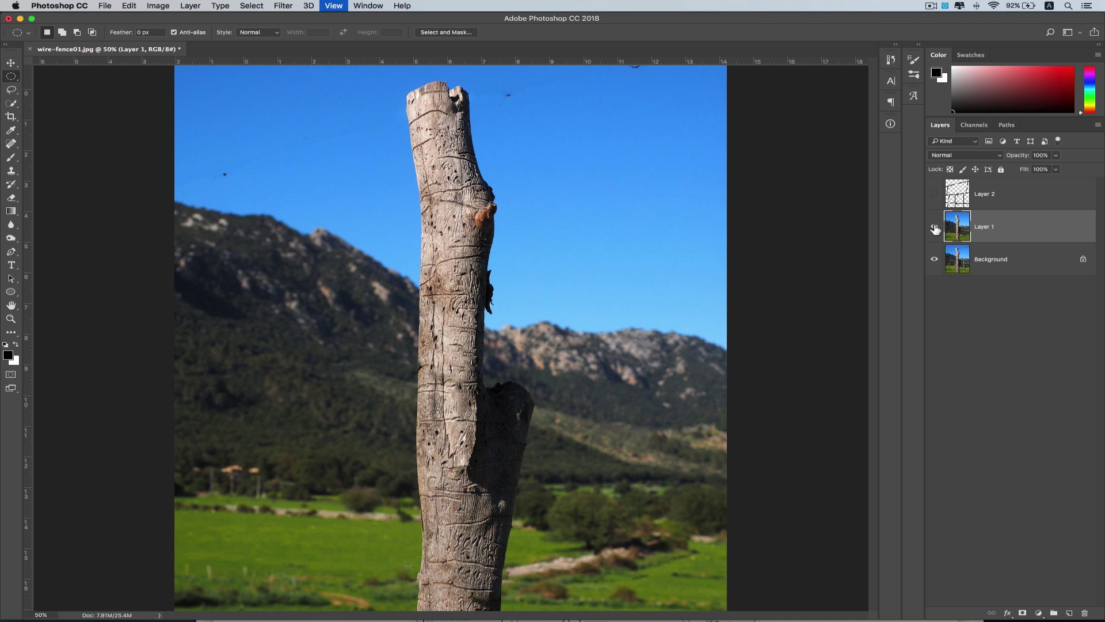
{"action": "left_click", "coordinate": [932, 227]}
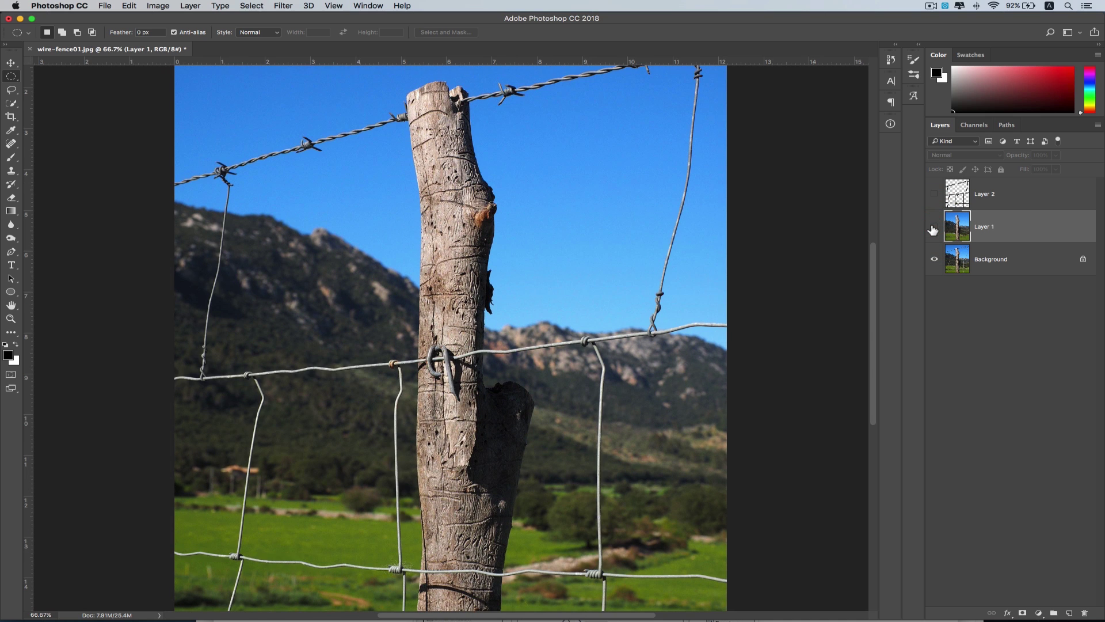
{"action": "left_click", "coordinate": [932, 227]}
{"action": "left_click_drag", "start_coordinate": [627, 201], "coordinate": [693, 290]}
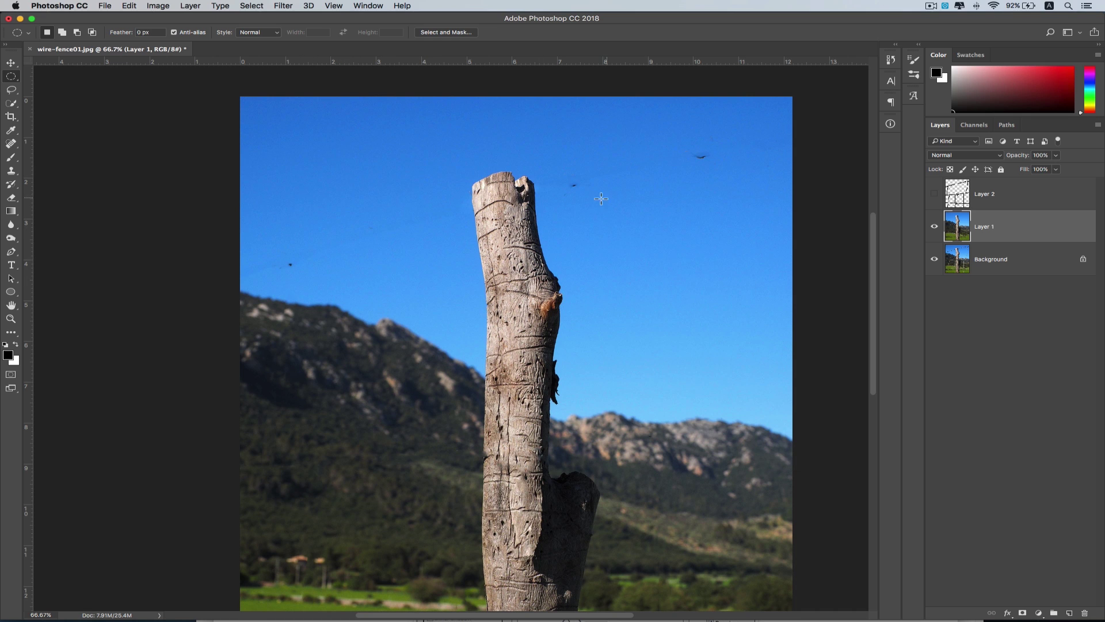
{"action": "key", "text": "super+minus"}
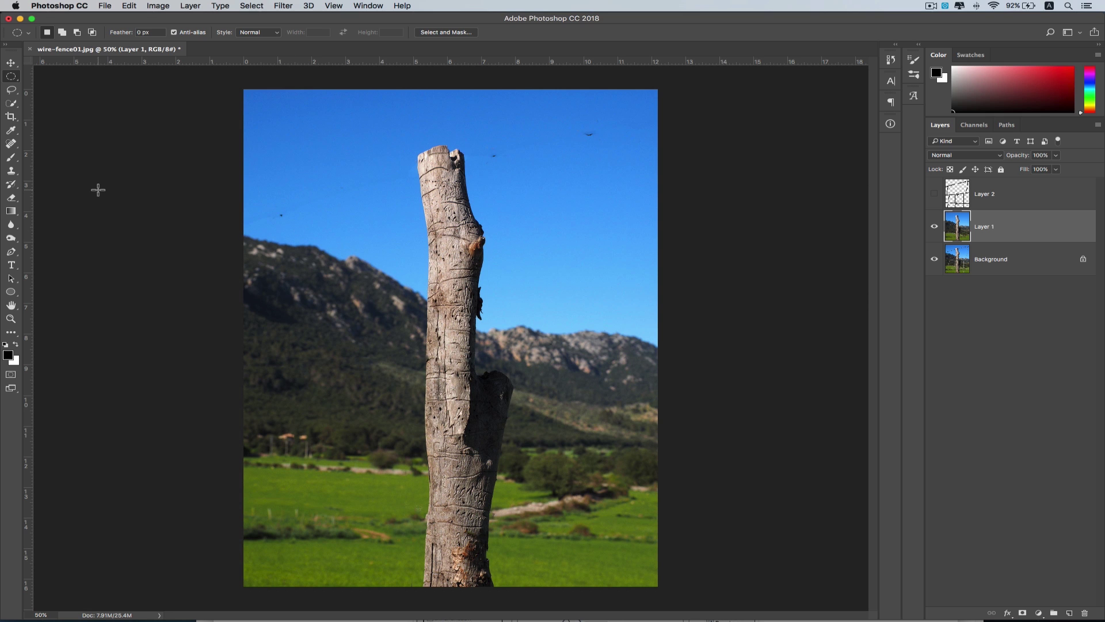
Step: Patch the dark speck in the sky above the mountain left of the post with clean sky, using the Patch tool
{"action": "key", "text": "super+equal"}
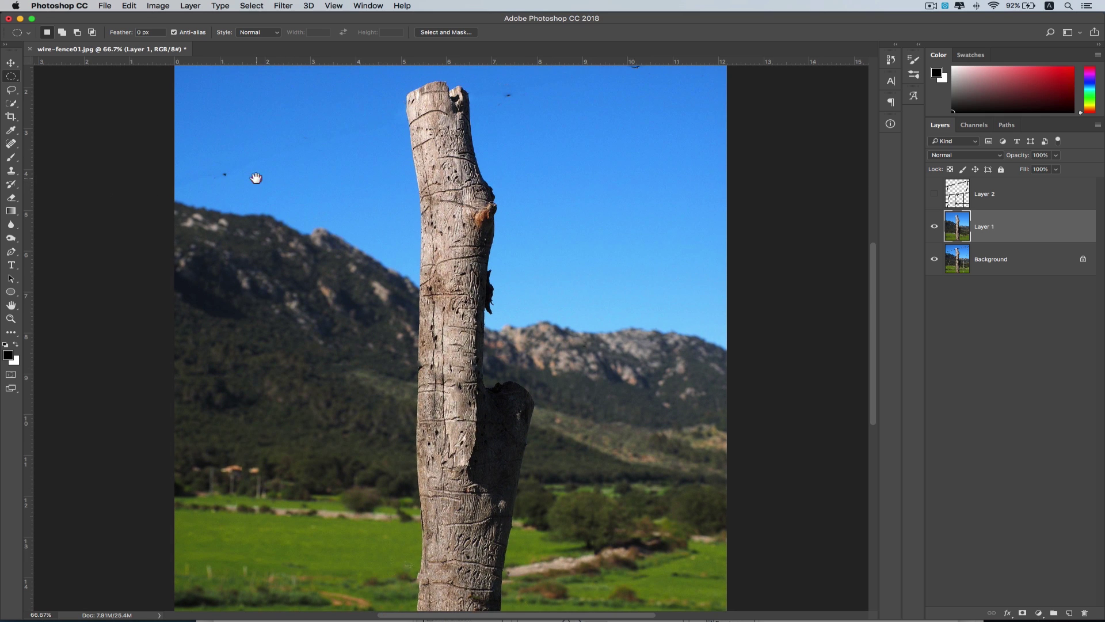
{"action": "left_click_drag", "start_coordinate": [256, 178], "coordinate": [391, 217]}
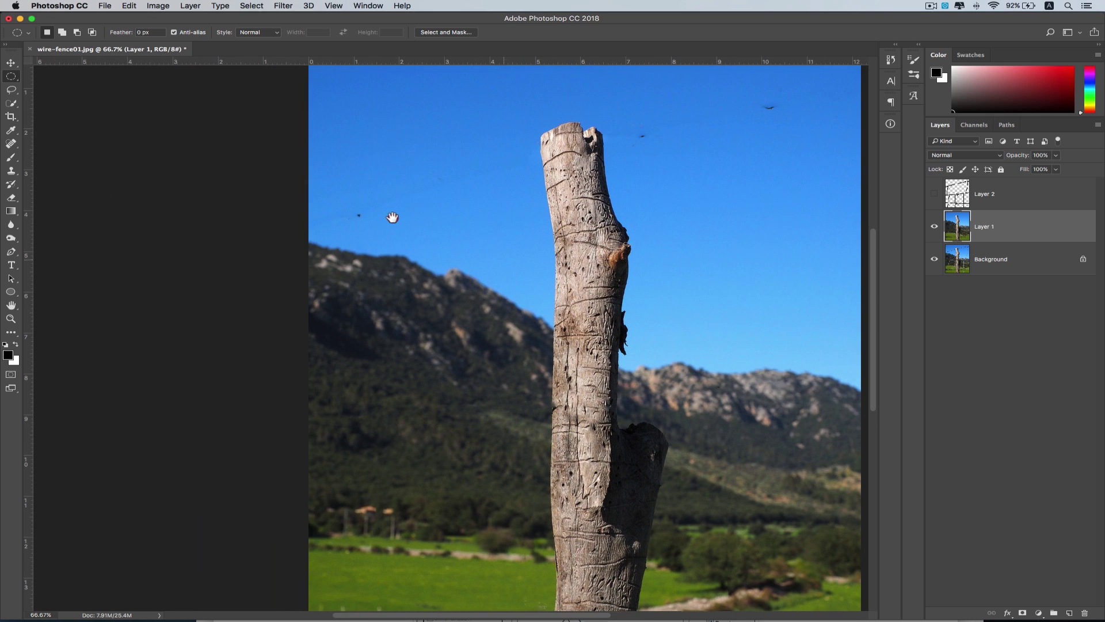
{"action": "left_click", "coordinate": [11, 143]}
{"action": "left_click", "coordinate": [10, 146]}
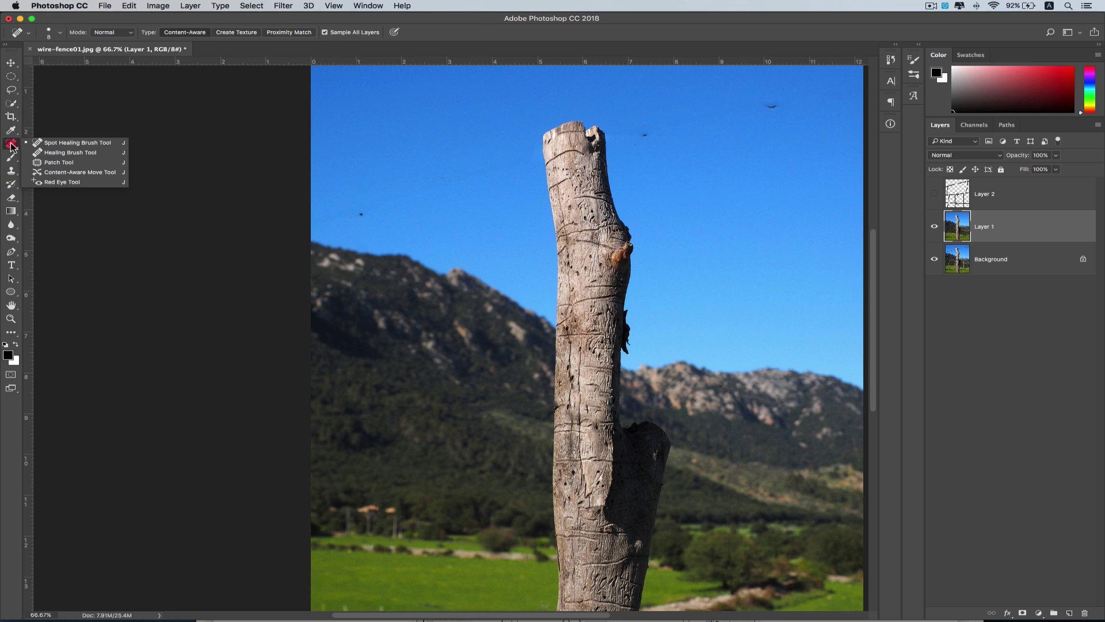
{"action": "left_click", "coordinate": [40, 163]}
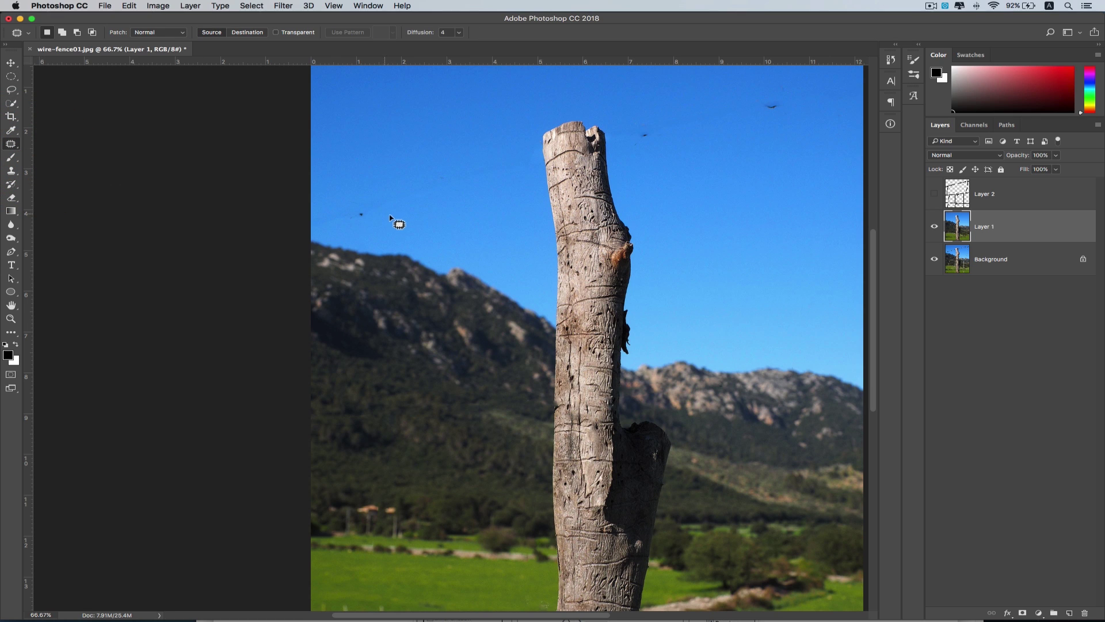
{"action": "mouse_move", "coordinate": [369, 222]}
{"action": "left_mouse_down"}
{"action": "mouse_move", "coordinate": [345, 214]}
{"action": "mouse_move", "coordinate": [368, 207]}
{"action": "mouse_move", "coordinate": [370, 222]}
{"action": "mouse_move", "coordinate": [362, 215]}
{"action": "left_mouse_up"}
{"action": "left_click_drag", "start_coordinate": [377, 172], "coordinate": [377, 171]}
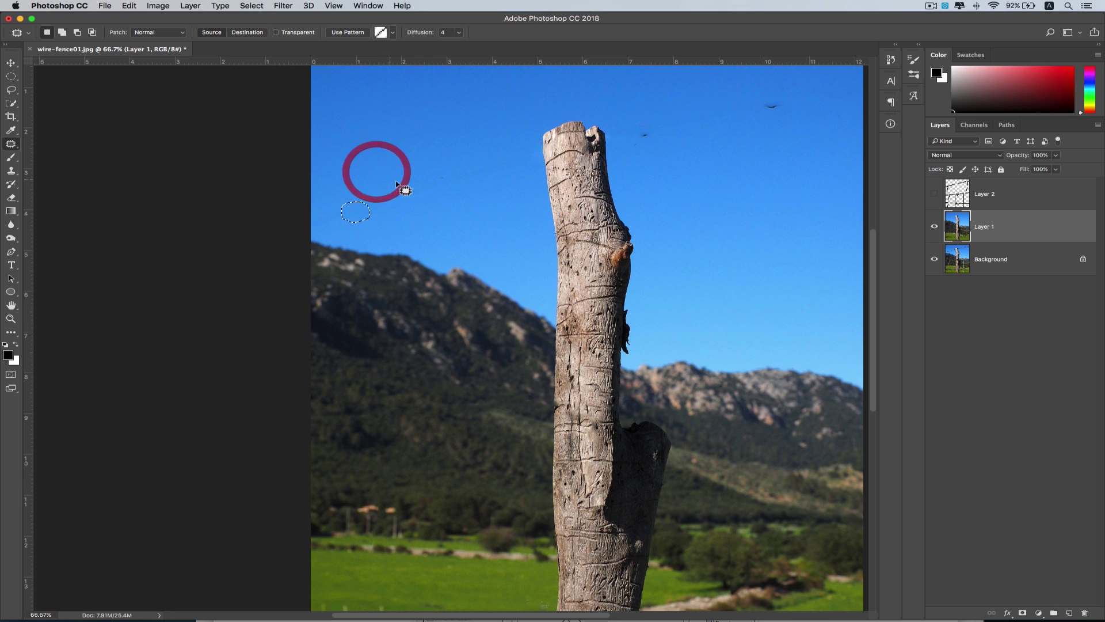
Step: Patch the remaining faint wire marks in the sky left of the post with clean sky and clear the selection
{"action": "left_click", "coordinate": [438, 197]}
{"action": "mouse_move", "coordinate": [326, 209]}
{"action": "left_mouse_down"}
{"action": "mouse_move", "coordinate": [307, 225]}
{"action": "mouse_move", "coordinate": [336, 226]}
{"action": "mouse_move", "coordinate": [349, 208]}
{"action": "mouse_move", "coordinate": [325, 208]}
{"action": "mouse_move", "coordinate": [354, 167]}
{"action": "mouse_move", "coordinate": [376, 195]}
{"action": "mouse_move", "coordinate": [361, 204]}
{"action": "mouse_move", "coordinate": [373, 214]}
{"action": "mouse_move", "coordinate": [402, 202]}
{"action": "mouse_move", "coordinate": [376, 193]}
{"action": "left_mouse_up"}
{"action": "left_click", "coordinate": [418, 205]}
{"action": "left_click_drag", "start_coordinate": [381, 201], "coordinate": [443, 206]}
{"action": "mouse_move", "coordinate": [456, 169]}
{"action": "left_mouse_down"}
{"action": "mouse_move", "coordinate": [423, 186]}
{"action": "mouse_move", "coordinate": [453, 185]}
{"action": "mouse_move", "coordinate": [462, 173]}
{"action": "mouse_move", "coordinate": [447, 177]}
{"action": "mouse_move", "coordinate": [443, 148]}
{"action": "left_mouse_up"}
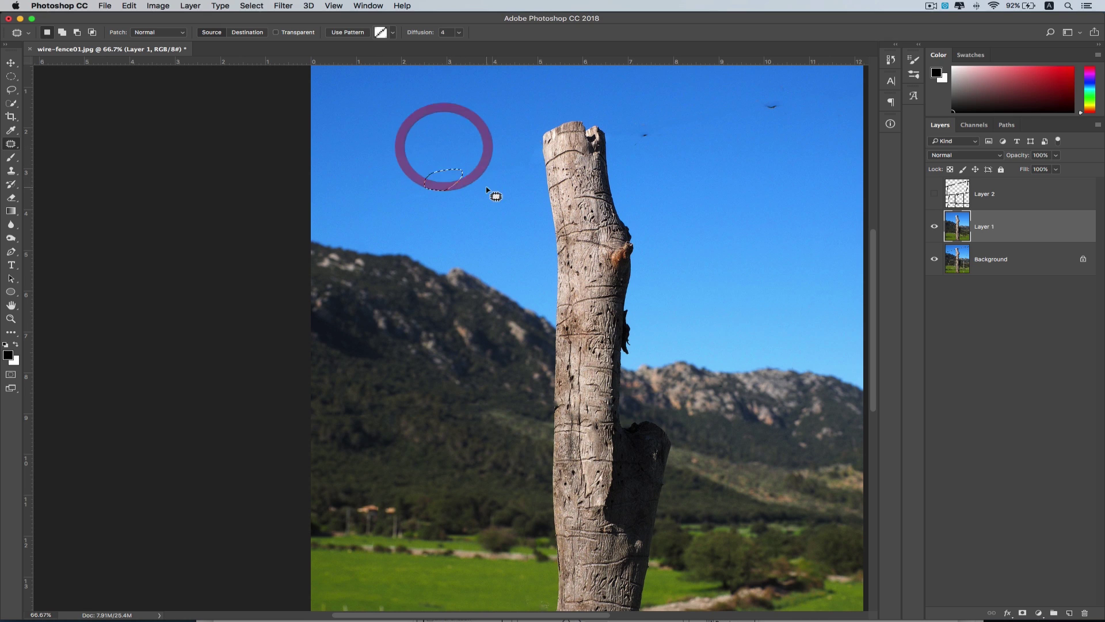
{"action": "left_click", "coordinate": [486, 188]}
{"action": "left_click_drag", "start_coordinate": [695, 169], "coordinate": [625, 238]}
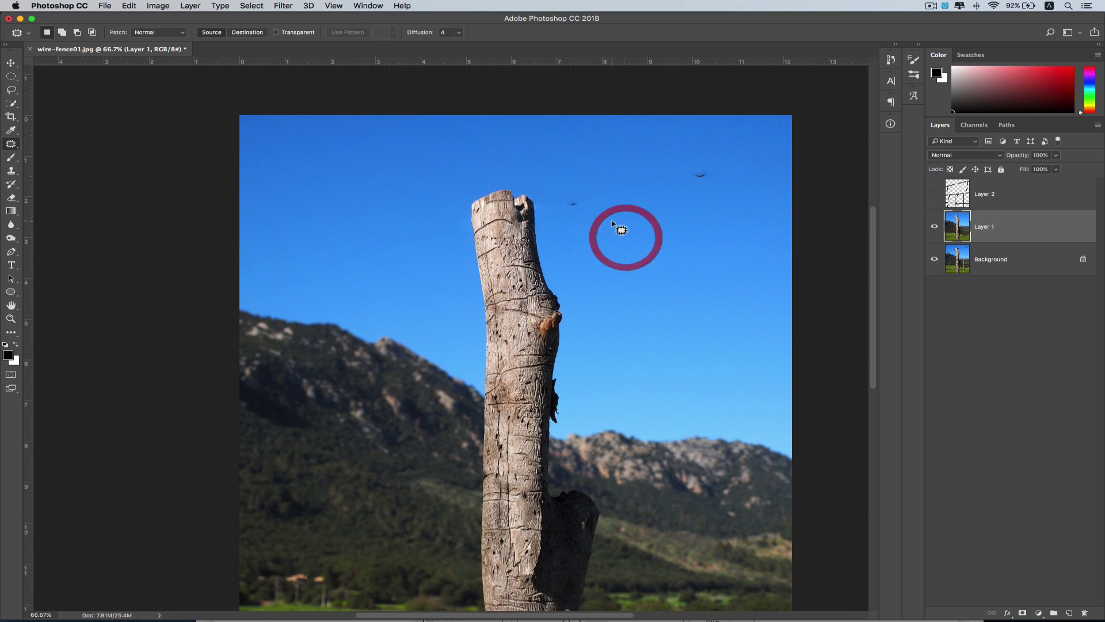
Step: Patch the two dark specks in the sky right of the post with clean sky and clear the selection
{"action": "mouse_move", "coordinate": [577, 197]}
{"action": "left_mouse_down"}
{"action": "mouse_move", "coordinate": [558, 207]}
{"action": "mouse_move", "coordinate": [585, 207]}
{"action": "mouse_move", "coordinate": [578, 193]}
{"action": "mouse_move", "coordinate": [594, 228]}
{"action": "left_mouse_up"}
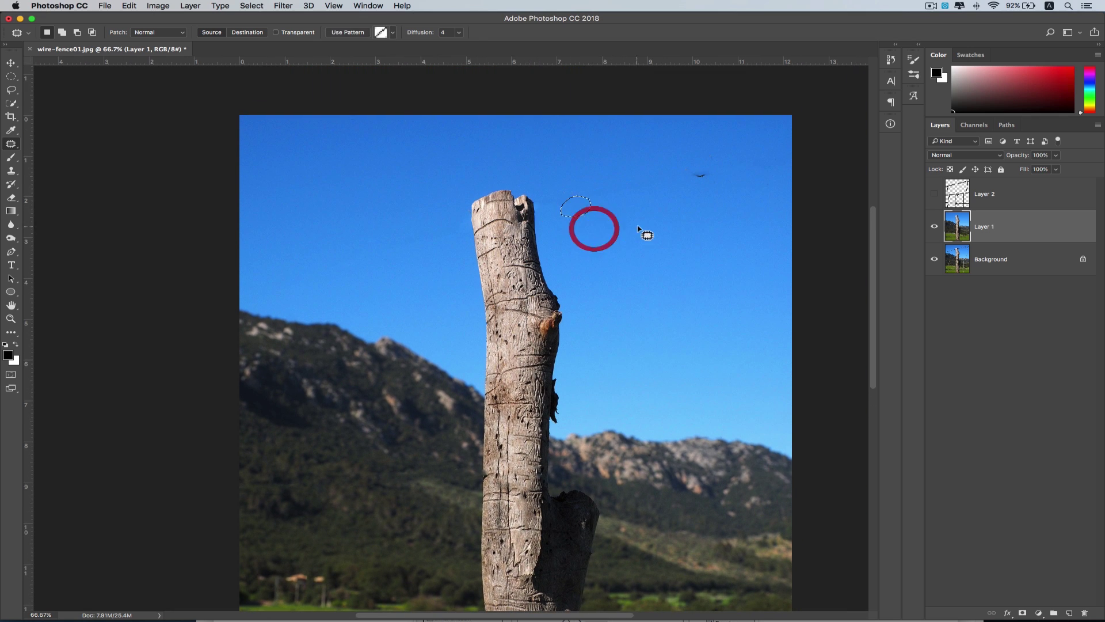
{"action": "left_click", "coordinate": [640, 225]}
{"action": "mouse_move", "coordinate": [712, 173]}
{"action": "left_mouse_down"}
{"action": "mouse_move", "coordinate": [686, 179]}
{"action": "mouse_move", "coordinate": [714, 172]}
{"action": "mouse_move", "coordinate": [701, 200]}
{"action": "left_mouse_up"}
{"action": "left_click", "coordinate": [719, 205]}
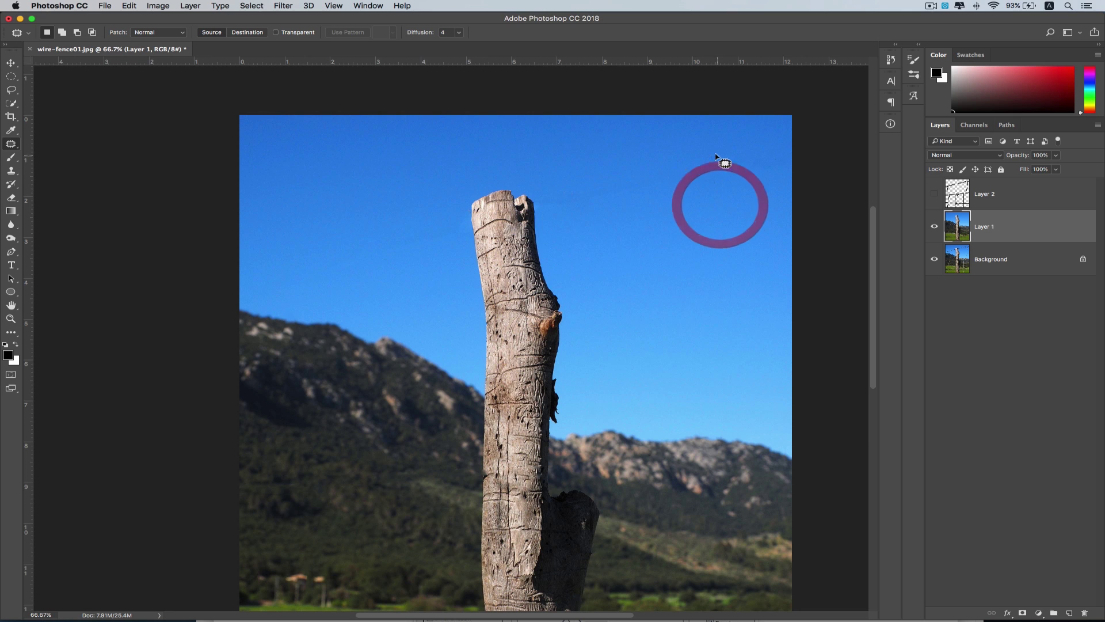
Step: Patch the faint leftover marks in the upper sky near the photo's right edge with clean sky and clear the selection
{"action": "mouse_move", "coordinate": [714, 154]}
{"action": "left_mouse_down"}
{"action": "mouse_move", "coordinate": [707, 166]}
{"action": "mouse_move", "coordinate": [717, 153]}
{"action": "left_mouse_up"}
{"action": "left_click_drag", "start_coordinate": [709, 160], "coordinate": [694, 164]}
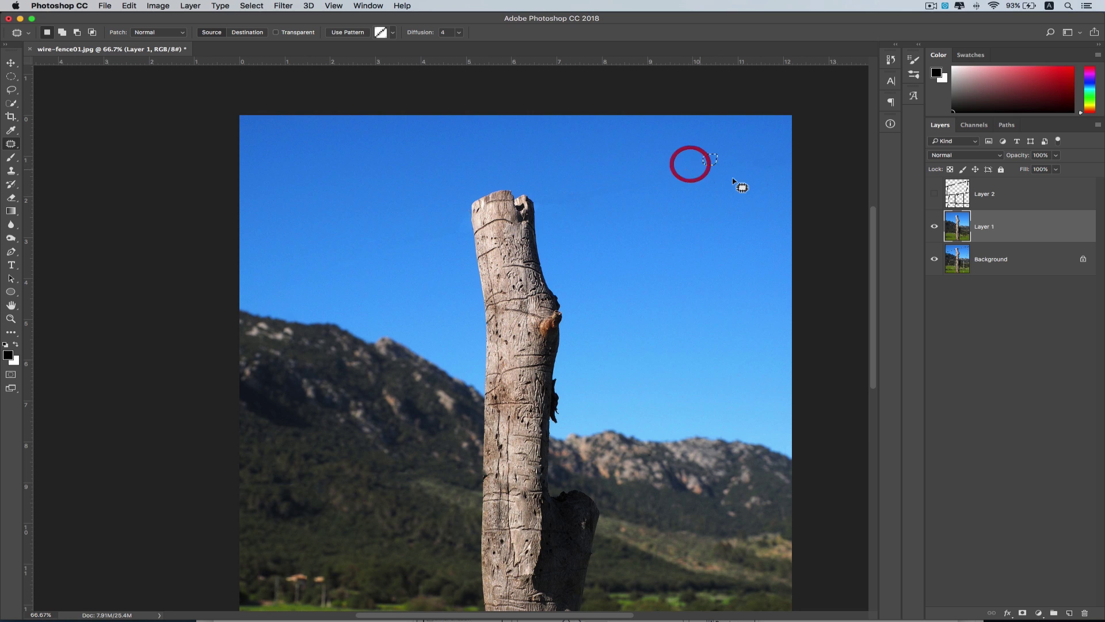
{"action": "left_click", "coordinate": [736, 177]}
{"action": "mouse_move", "coordinate": [764, 178]}
{"action": "left_mouse_down"}
{"action": "mouse_move", "coordinate": [774, 190]}
{"action": "mouse_move", "coordinate": [763, 179]}
{"action": "mouse_move", "coordinate": [742, 194]}
{"action": "left_mouse_up"}
{"action": "left_click", "coordinate": [721, 170]}
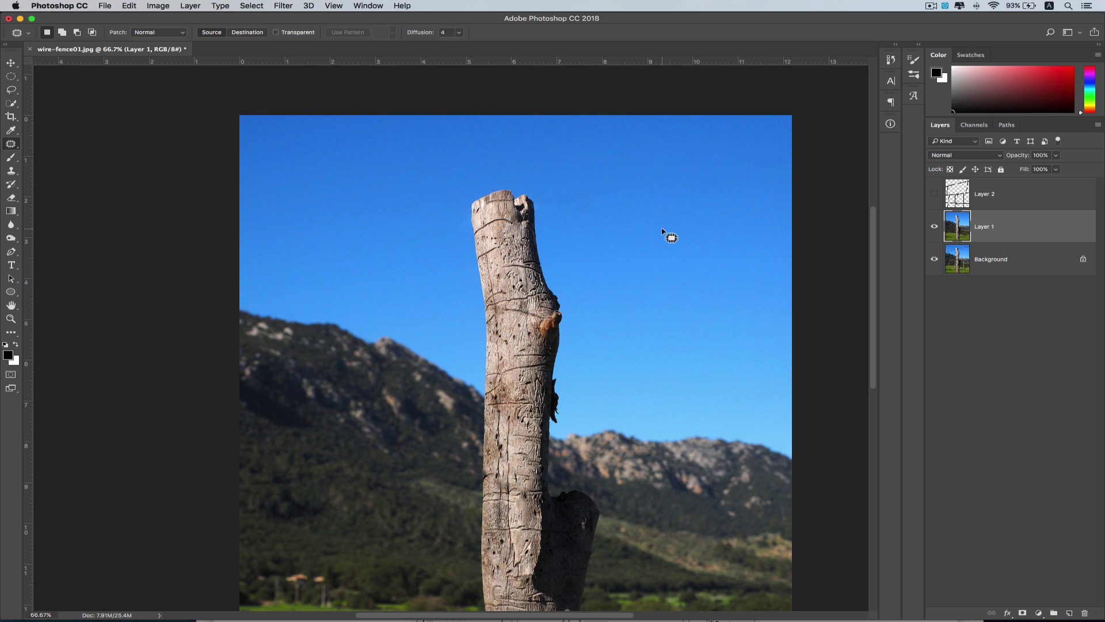
Step: Patch the wire remnants on the post's left edge and across its middle, level with the side stub, using nearby areas
{"action": "left_click_drag", "start_coordinate": [599, 303], "coordinate": [646, 233]}
{"action": "left_click_drag", "start_coordinate": [586, 342], "coordinate": [629, 236]}
{"action": "mouse_move", "coordinate": [639, 394]}
{"action": "left_mouse_down"}
{"action": "mouse_move", "coordinate": [604, 272]}
{"action": "mouse_move", "coordinate": [539, 289]}
{"action": "mouse_move", "coordinate": [555, 355]}
{"action": "left_mouse_up"}
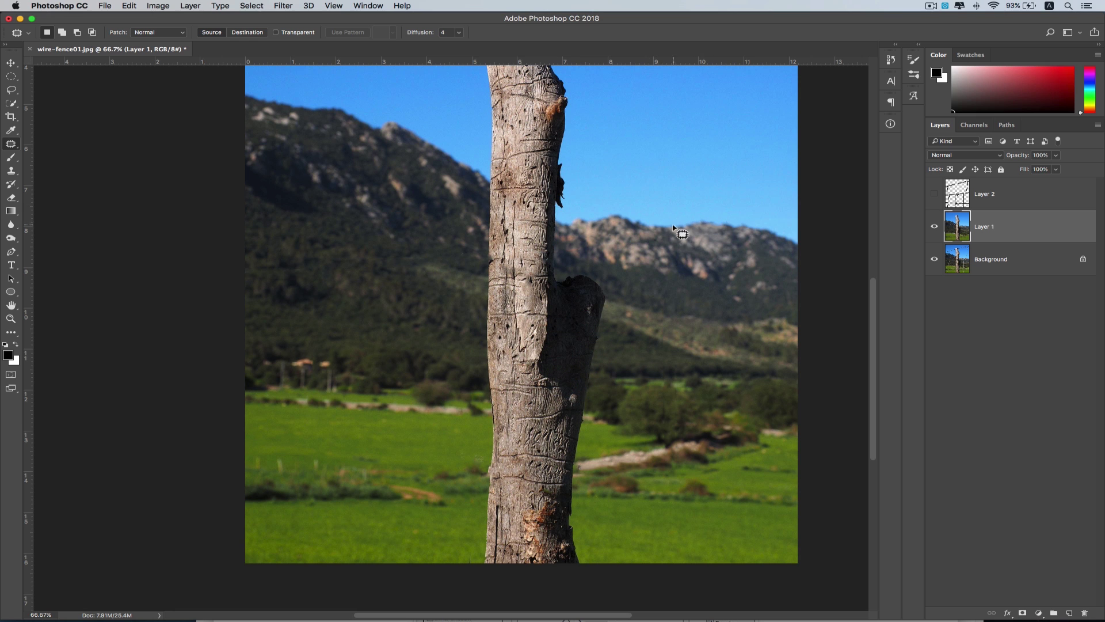
{"action": "left_click_drag", "start_coordinate": [557, 305], "coordinate": [638, 311]}
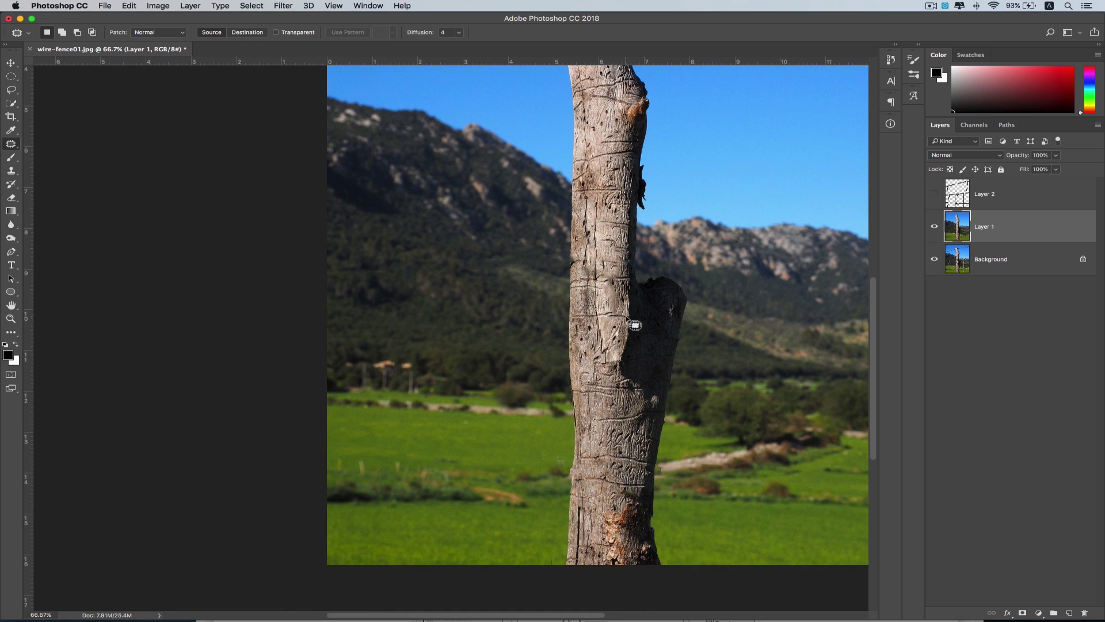
{"action": "key", "text": "super+plus"}
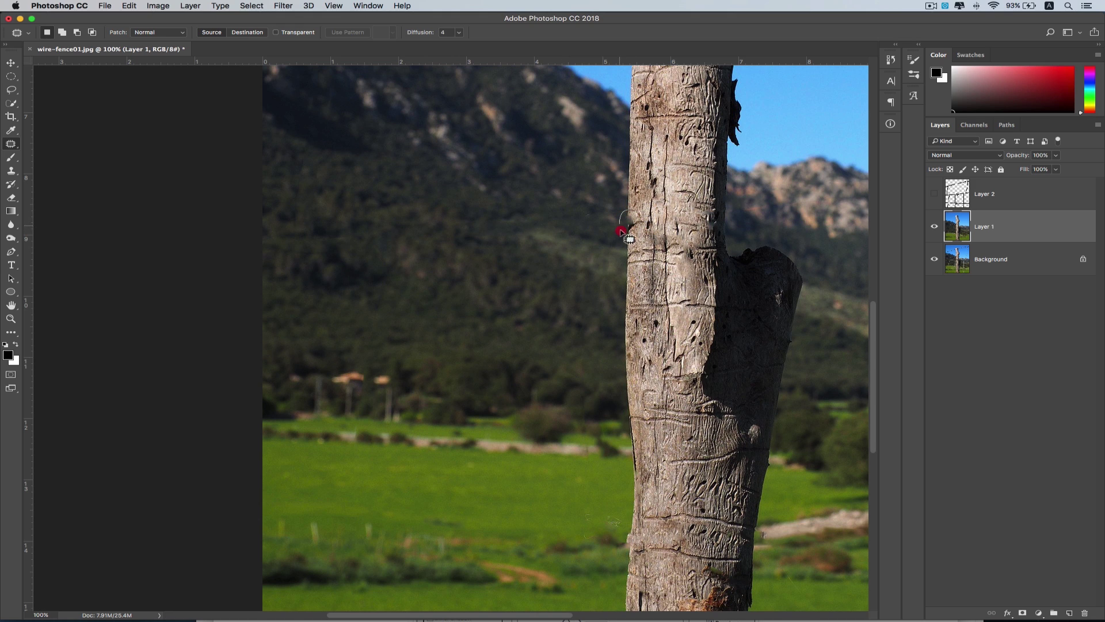
{"action": "mouse_move", "coordinate": [621, 230]}
{"action": "left_mouse_down"}
{"action": "mouse_move", "coordinate": [641, 231]}
{"action": "mouse_move", "coordinate": [634, 211]}
{"action": "mouse_move", "coordinate": [634, 245]}
{"action": "left_mouse_up"}
{"action": "left_click", "coordinate": [677, 267]}
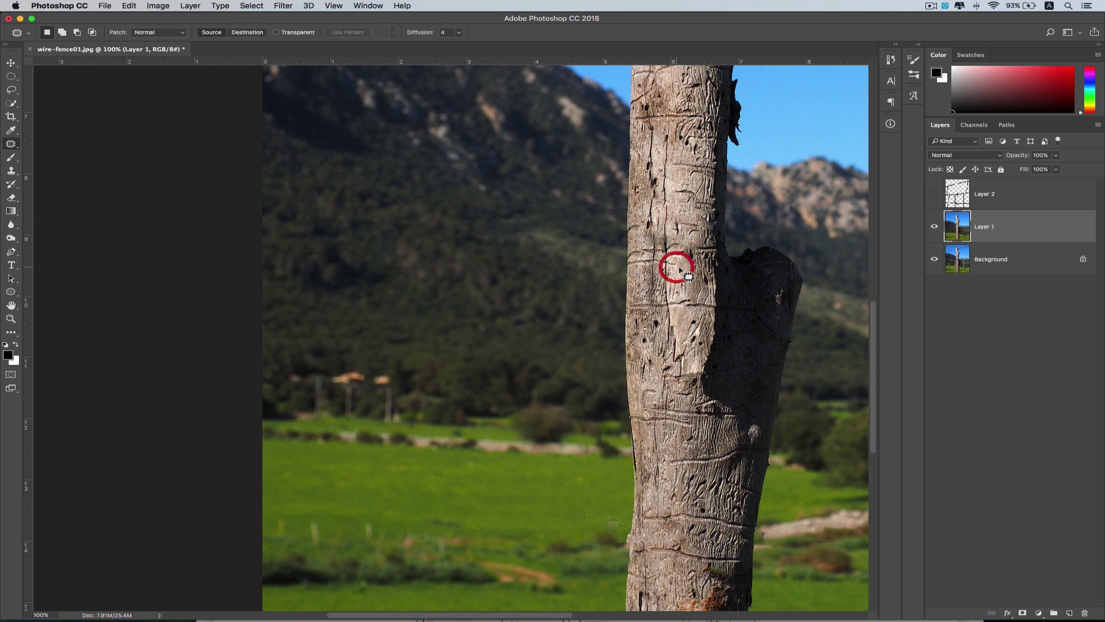
{"action": "mouse_move", "coordinate": [657, 231]}
{"action": "left_mouse_down"}
{"action": "mouse_move", "coordinate": [646, 244]}
{"action": "mouse_move", "coordinate": [661, 256]}
{"action": "mouse_move", "coordinate": [671, 236]}
{"action": "mouse_move", "coordinate": [662, 232]}
{"action": "mouse_move", "coordinate": [664, 280]}
{"action": "left_mouse_up"}
{"action": "key", "text": "super+minus"}
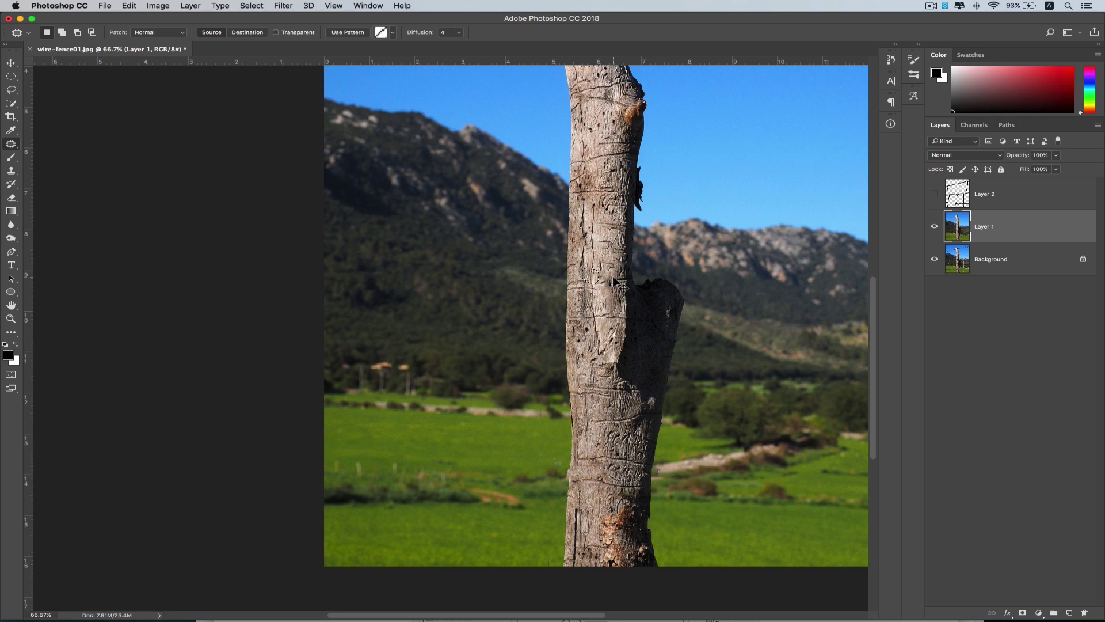
Step: Patch the remaining small marks on the sunlit middle of the trunk, beside the shadowed stub, with nearby wood texture
{"action": "key", "text": "super+plus"}
{"action": "key", "text": "super+plus"}
{"action": "left_click_drag", "start_coordinate": [791, 247], "coordinate": [538, 306]}
{"action": "left_click_drag", "start_coordinate": [615, 217], "coordinate": [615, 266]}
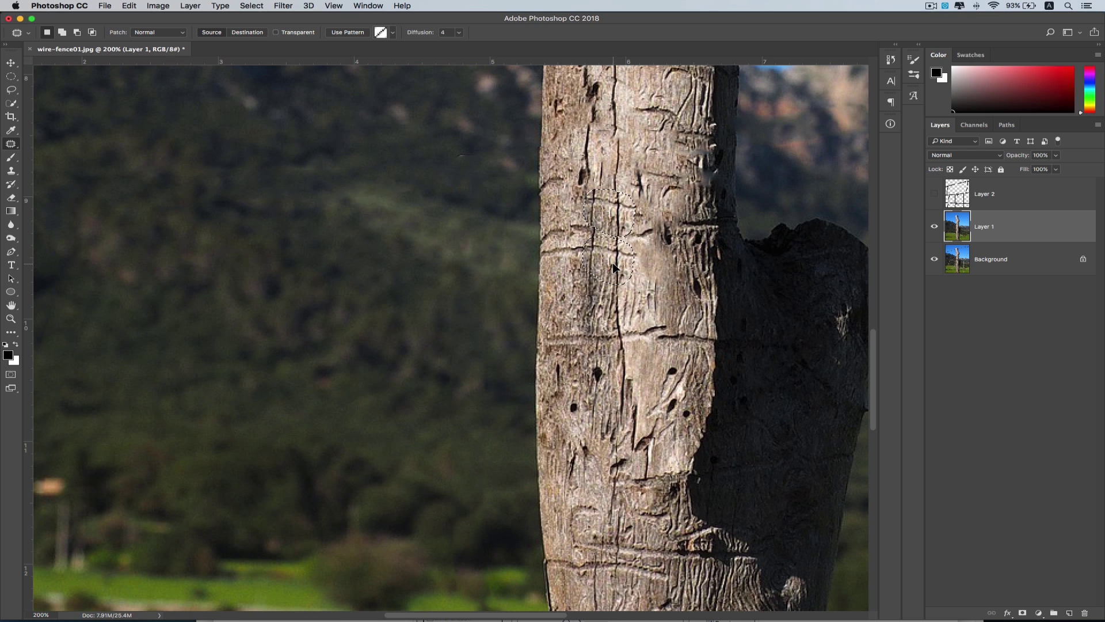
{"action": "left_click_drag", "start_coordinate": [612, 263], "coordinate": [612, 263]}
{"action": "left_click", "coordinate": [658, 268]}
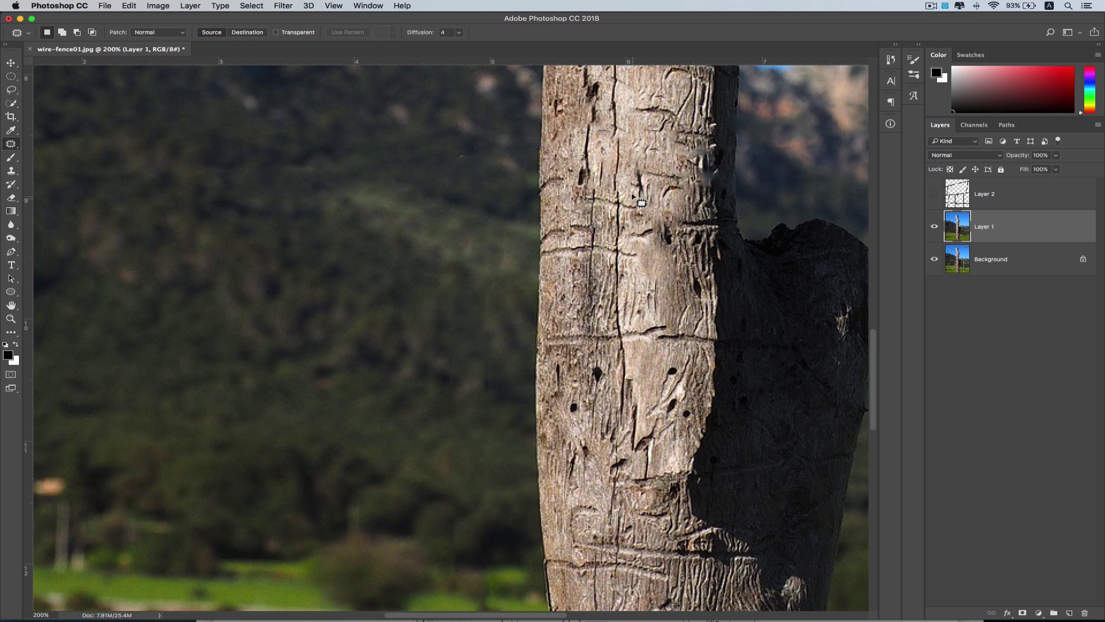
{"action": "mouse_move", "coordinate": [623, 184]}
{"action": "left_mouse_down"}
{"action": "mouse_move", "coordinate": [614, 200]}
{"action": "mouse_move", "coordinate": [622, 169]}
{"action": "left_mouse_up"}
{"action": "left_click", "coordinate": [636, 168]}
{"action": "key", "text": "super+minus"}
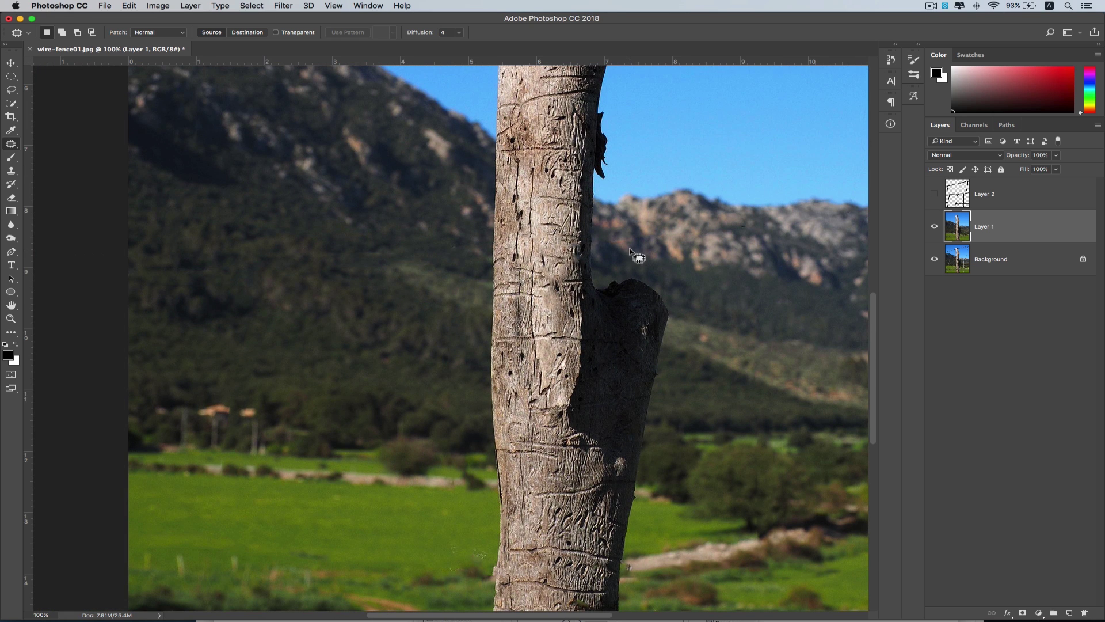
Step: Patch the pale wire specks in the green field left of the post's lower part with clean grass
{"action": "left_click_drag", "start_coordinate": [591, 237], "coordinate": [619, 212]}
{"action": "left_click_drag", "start_coordinate": [629, 402], "coordinate": [630, 288]}
{"action": "mouse_move", "coordinate": [599, 481]}
{"action": "left_mouse_down"}
{"action": "mouse_move", "coordinate": [600, 339]}
{"action": "mouse_move", "coordinate": [633, 353]}
{"action": "left_mouse_up"}
{"action": "key", "text": "super+plus"}
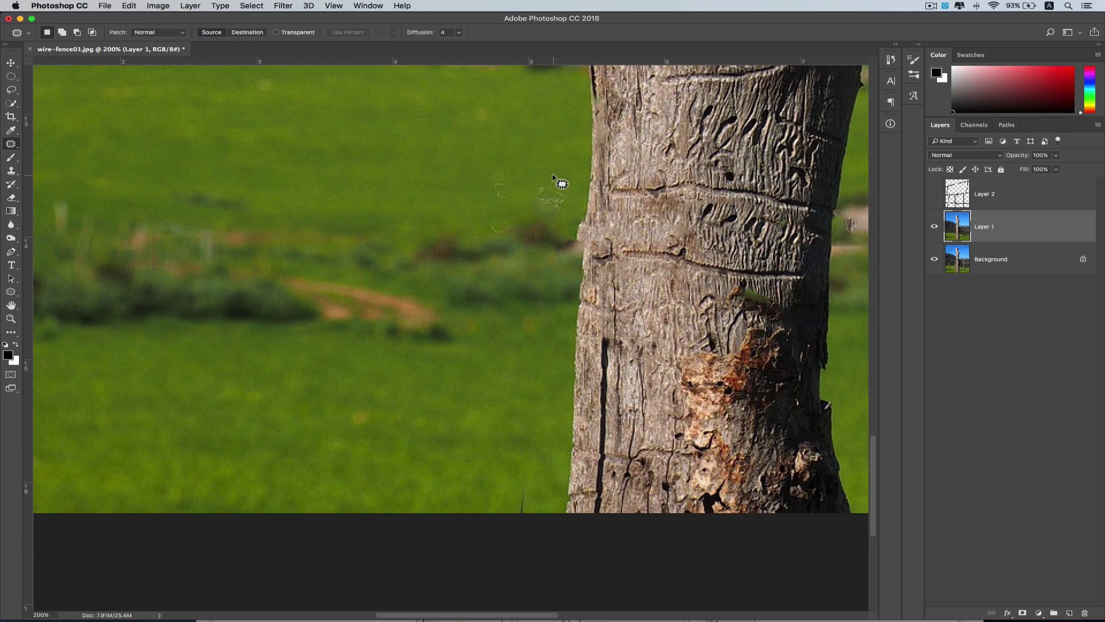
{"action": "mouse_move", "coordinate": [551, 174]}
{"action": "left_mouse_down"}
{"action": "mouse_move", "coordinate": [528, 196]}
{"action": "mouse_move", "coordinate": [535, 211]}
{"action": "mouse_move", "coordinate": [569, 212]}
{"action": "mouse_move", "coordinate": [571, 190]}
{"action": "mouse_move", "coordinate": [548, 175]}
{"action": "left_mouse_up"}
{"action": "mouse_move", "coordinate": [550, 193]}
{"action": "left_mouse_down"}
{"action": "mouse_move", "coordinate": [526, 194]}
{"action": "mouse_move", "coordinate": [440, 167]}
{"action": "mouse_move", "coordinate": [506, 154]}
{"action": "mouse_move", "coordinate": [487, 179]}
{"action": "mouse_move", "coordinate": [493, 204]}
{"action": "mouse_move", "coordinate": [522, 189]}
{"action": "mouse_move", "coordinate": [451, 174]}
{"action": "left_mouse_up"}
{"action": "left_click", "coordinate": [506, 155]}
Step: Patch the dark reddish patches beside the post's lower left edge with clean grass and clear the selection
{"action": "left_click", "coordinate": [496, 210]}
{"action": "mouse_move", "coordinate": [503, 217]}
{"action": "left_mouse_down"}
{"action": "mouse_move", "coordinate": [500, 243]}
{"action": "mouse_move", "coordinate": [541, 244]}
{"action": "mouse_move", "coordinate": [540, 222]}
{"action": "mouse_move", "coordinate": [504, 218]}
{"action": "left_mouse_up"}
{"action": "left_click_drag", "start_coordinate": [512, 230], "coordinate": [453, 183]}
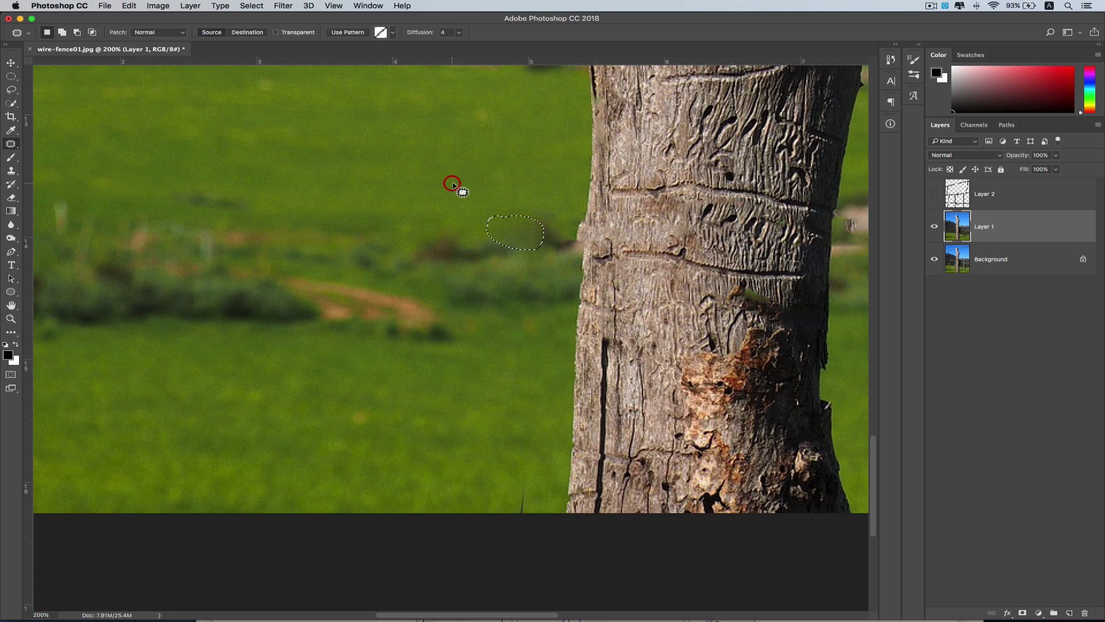
{"action": "left_click", "coordinate": [513, 164]}
{"action": "mouse_move", "coordinate": [551, 221]}
{"action": "left_mouse_down"}
{"action": "mouse_move", "coordinate": [535, 244]}
{"action": "mouse_move", "coordinate": [558, 250]}
{"action": "mouse_move", "coordinate": [550, 221]}
{"action": "left_mouse_up"}
{"action": "left_click_drag", "start_coordinate": [542, 235], "coordinate": [478, 198]}
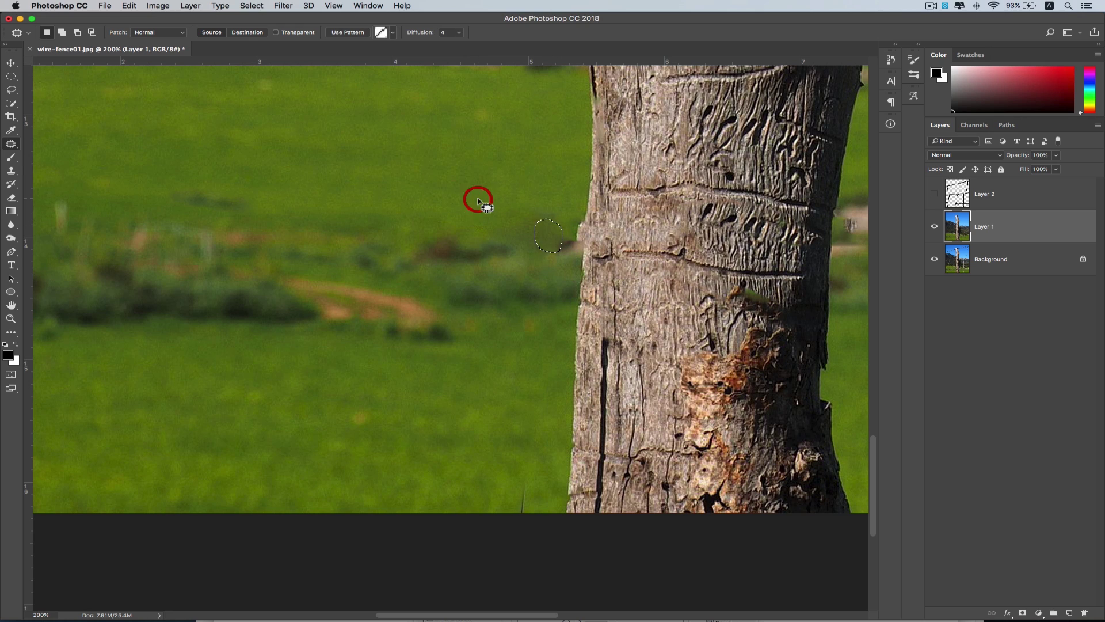
{"action": "key", "text": "super+d"}
Step: Patch the small bump on the post's lower left edge with the clean edge just above it
{"action": "left_click", "coordinate": [594, 182]}
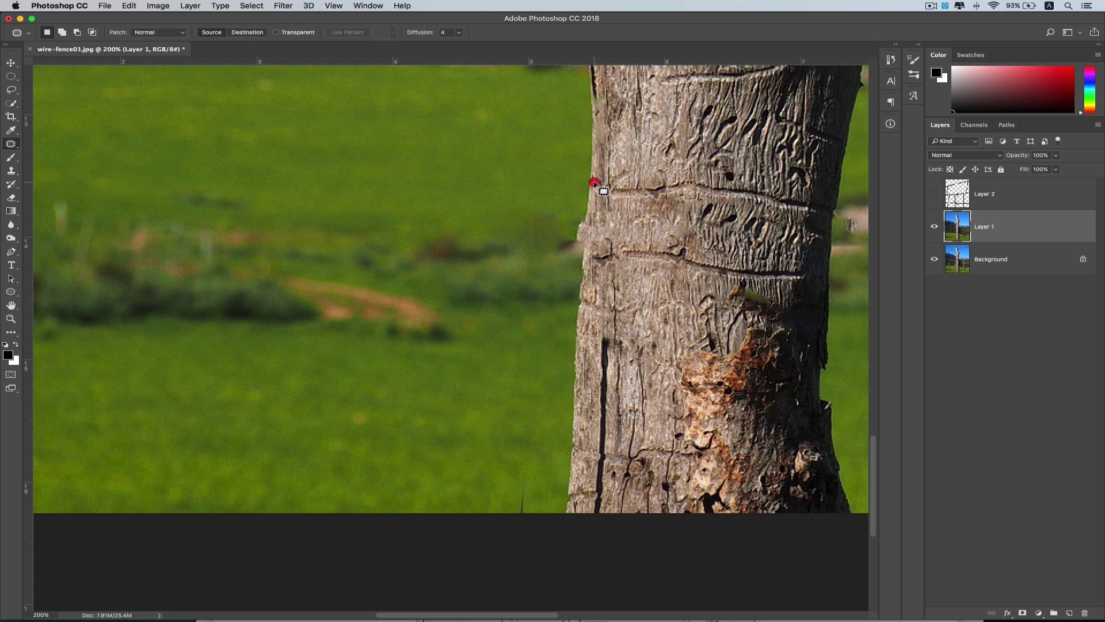
{"action": "mouse_move", "coordinate": [588, 216]}
{"action": "left_mouse_down"}
{"action": "mouse_move", "coordinate": [570, 219]}
{"action": "mouse_move", "coordinate": [576, 248]}
{"action": "mouse_move", "coordinate": [603, 230]}
{"action": "mouse_move", "coordinate": [587, 216]}
{"action": "left_mouse_up"}
{"action": "mouse_move", "coordinate": [592, 225]}
{"action": "left_mouse_down"}
{"action": "mouse_move", "coordinate": [600, 181]}
{"action": "mouse_move", "coordinate": [593, 188]}
{"action": "left_mouse_up"}
{"action": "left_click", "coordinate": [527, 199]}
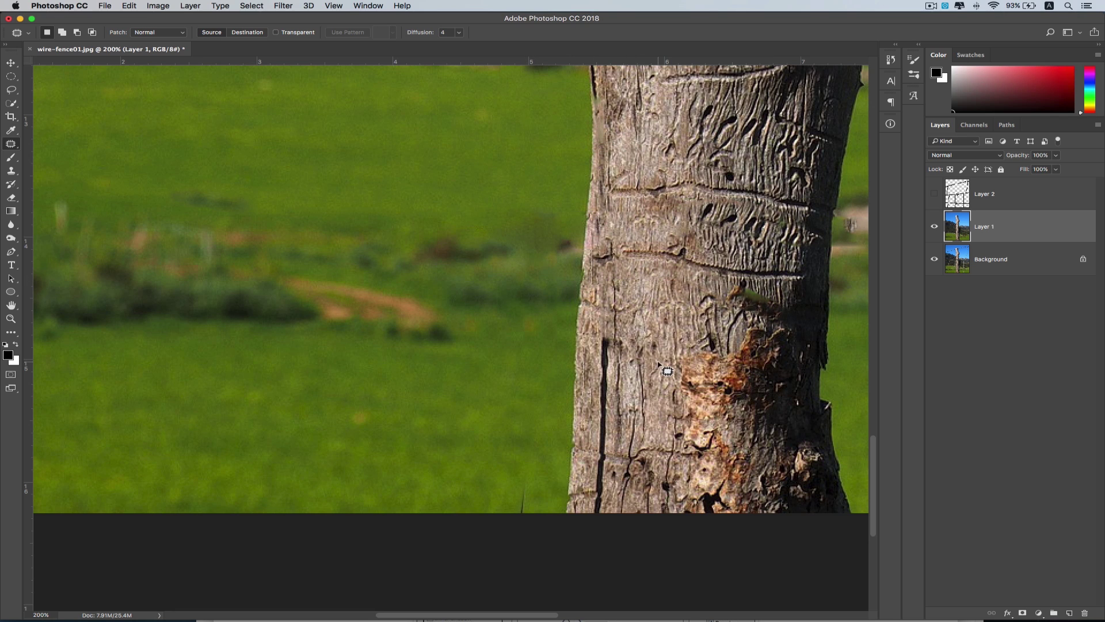
Step: Patch the dark grass blade at the photo's bottom edge, left of the post, with clean grass
{"action": "left_click_drag", "start_coordinate": [655, 349], "coordinate": [640, 229]}
{"action": "mouse_move", "coordinate": [515, 350]}
{"action": "left_mouse_down"}
{"action": "mouse_move", "coordinate": [496, 377]}
{"action": "mouse_move", "coordinate": [497, 402]}
{"action": "mouse_move", "coordinate": [523, 396]}
{"action": "mouse_move", "coordinate": [516, 347]}
{"action": "left_mouse_up"}
{"action": "left_click_drag", "start_coordinate": [512, 372], "coordinate": [454, 354]}
{"action": "left_click", "coordinate": [499, 281]}
Step: Patch the long dark vertical crack near the post's base in two passes with clean wood texture and deselect
{"action": "mouse_move", "coordinate": [590, 208]}
{"action": "left_mouse_down"}
{"action": "mouse_move", "coordinate": [576, 294]}
{"action": "mouse_move", "coordinate": [588, 299]}
{"action": "mouse_move", "coordinate": [606, 276]}
{"action": "mouse_move", "coordinate": [589, 208]}
{"action": "left_mouse_up"}
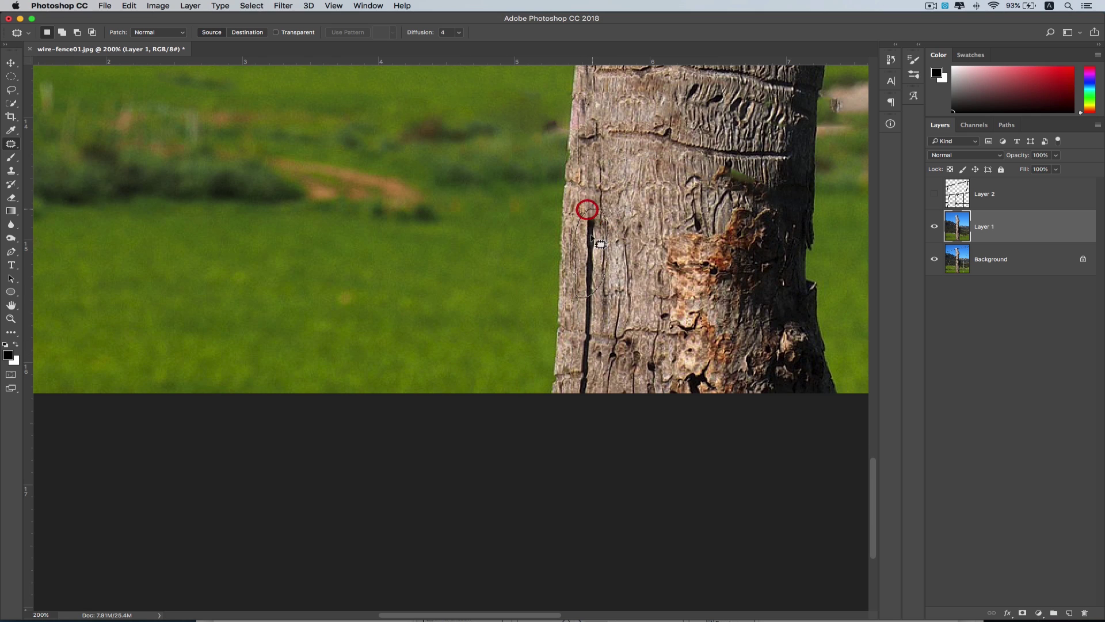
{"action": "left_click_drag", "start_coordinate": [626, 253], "coordinate": [647, 201]}
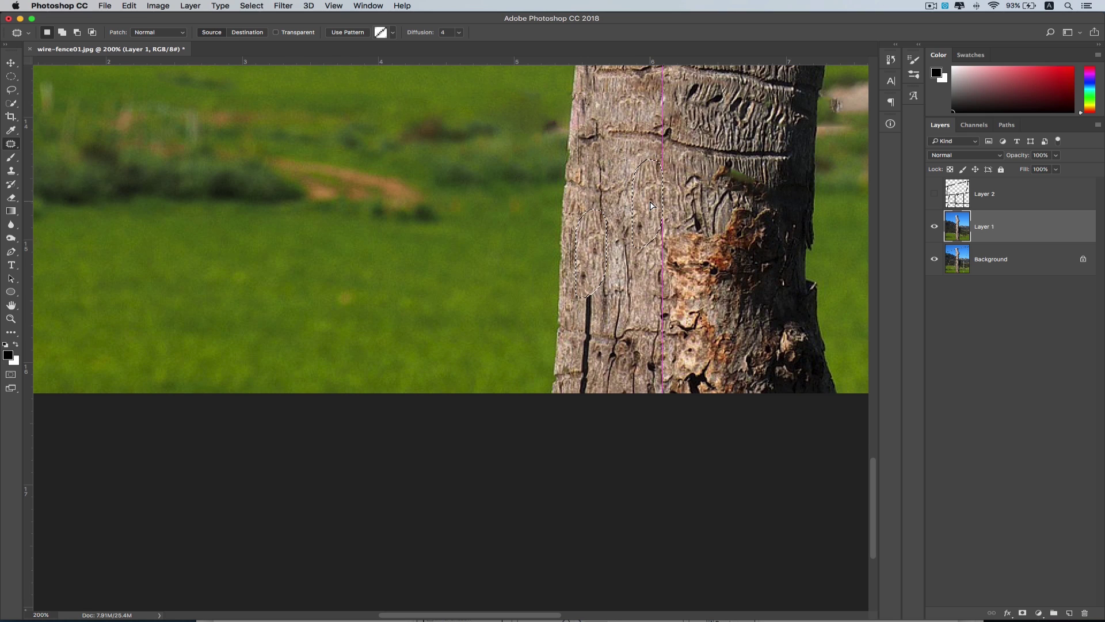
{"action": "left_click", "coordinate": [603, 330]}
{"action": "mouse_move", "coordinate": [590, 290]}
{"action": "left_mouse_down"}
{"action": "mouse_move", "coordinate": [573, 313]}
{"action": "mouse_move", "coordinate": [565, 388]}
{"action": "mouse_move", "coordinate": [596, 397]}
{"action": "mouse_move", "coordinate": [604, 345]}
{"action": "mouse_move", "coordinate": [588, 289]}
{"action": "left_mouse_up"}
{"action": "left_click_drag", "start_coordinate": [600, 341], "coordinate": [642, 197]}
{"action": "left_click", "coordinate": [689, 282]}
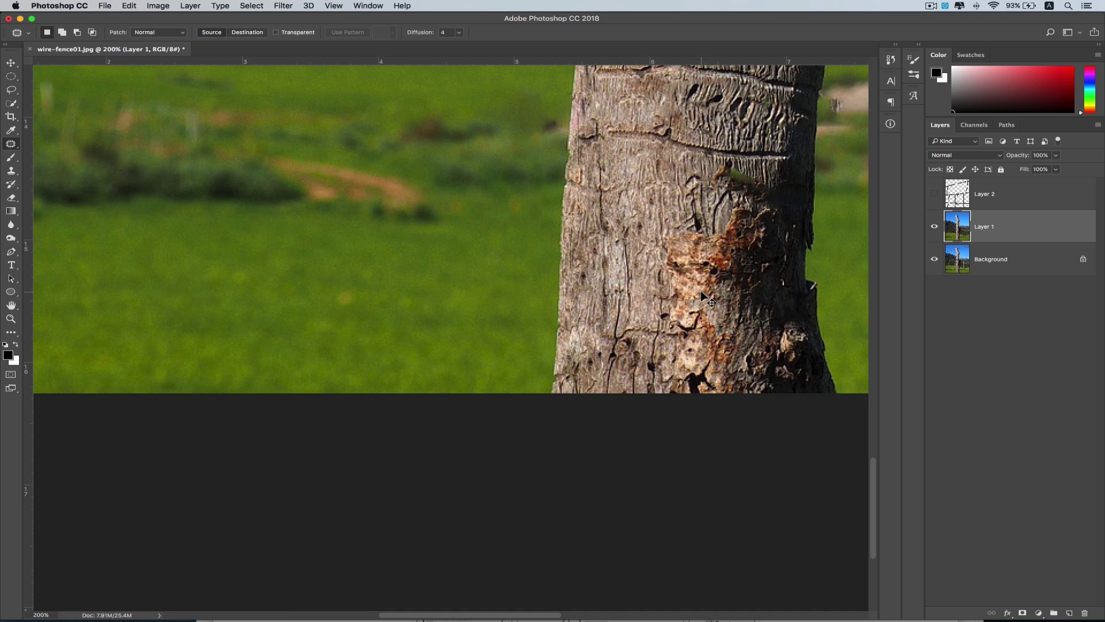
Step: Patch the leftover wire mark where the stone path meets the post's right edge with the adjacent path
{"action": "key", "text": "super+minus"}
{"action": "key", "text": "space"}
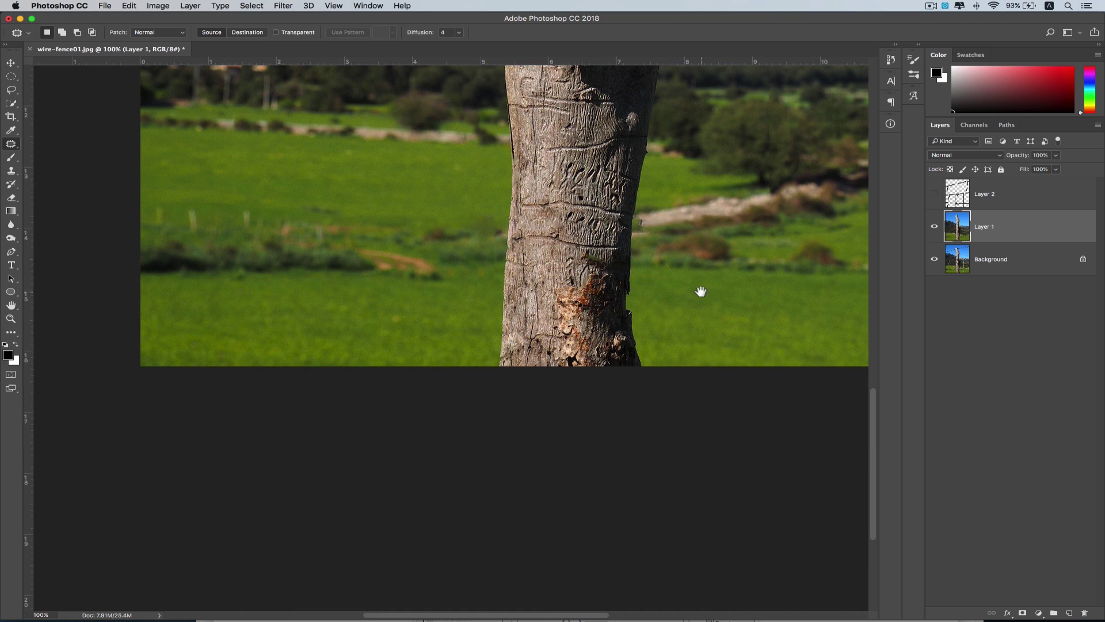
{"action": "left_click_drag", "start_coordinate": [702, 292], "coordinate": [632, 378]}
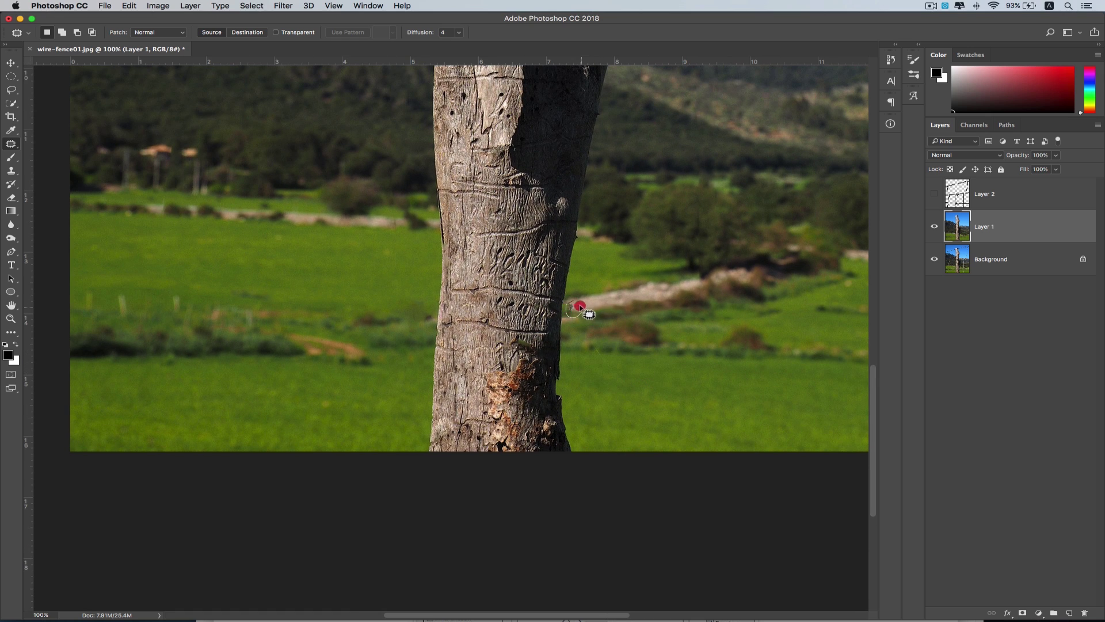
{"action": "mouse_move", "coordinate": [570, 303]}
{"action": "left_mouse_down"}
{"action": "mouse_move", "coordinate": [576, 315]}
{"action": "mouse_move", "coordinate": [595, 306]}
{"action": "left_mouse_up"}
{"action": "left_click", "coordinate": [636, 301]}
Step: Inspect the whole retouched photo from the field up to the post's top for leftover marks, ending with the full image
{"action": "key", "text": "space"}
{"action": "left_click_drag", "start_coordinate": [751, 271], "coordinate": [727, 355]}
{"action": "left_click_drag", "start_coordinate": [680, 246], "coordinate": [680, 349]}
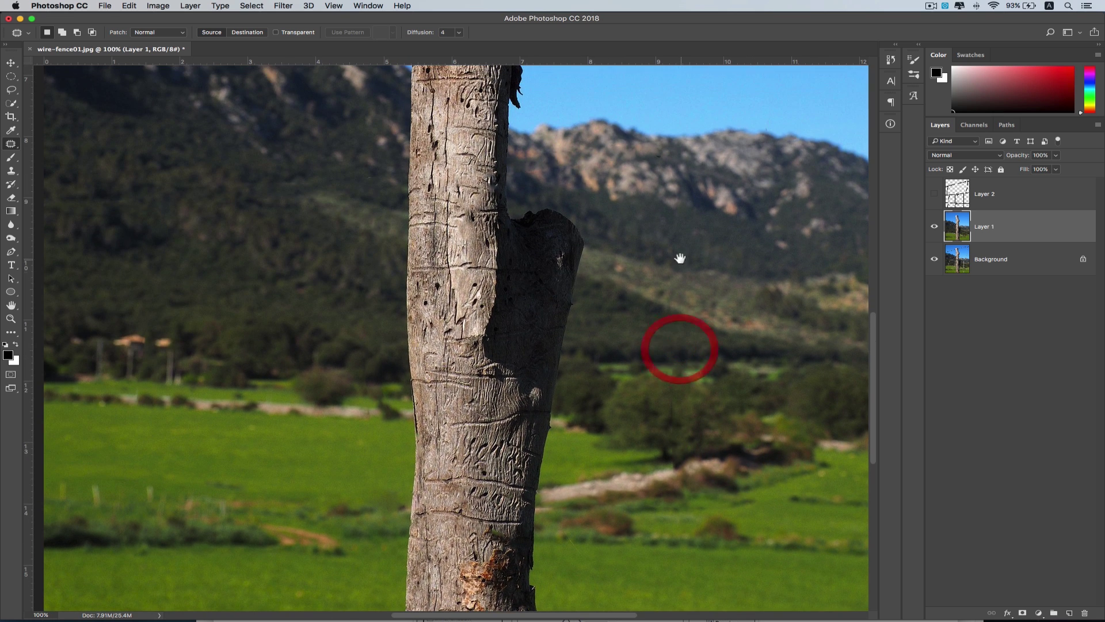
{"action": "left_click_drag", "start_coordinate": [680, 258], "coordinate": [680, 362]}
{"action": "left_click_drag", "start_coordinate": [607, 306], "coordinate": [693, 438]}
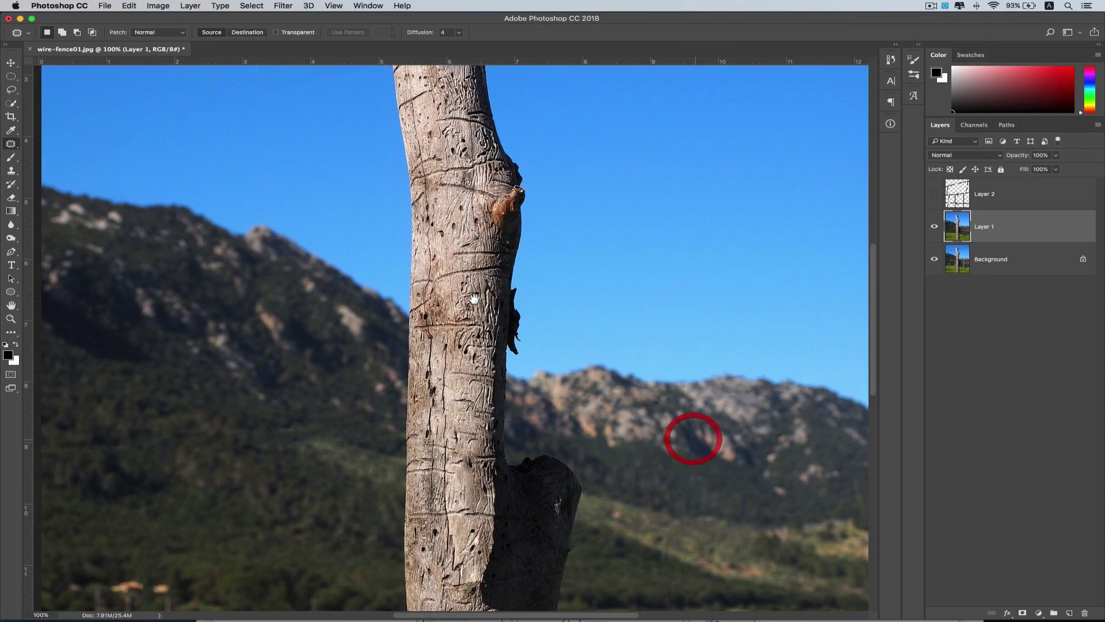
{"action": "left_click_drag", "start_coordinate": [474, 299], "coordinate": [724, 333]}
{"action": "left_click_drag", "start_coordinate": [713, 454], "coordinate": [661, 141]}
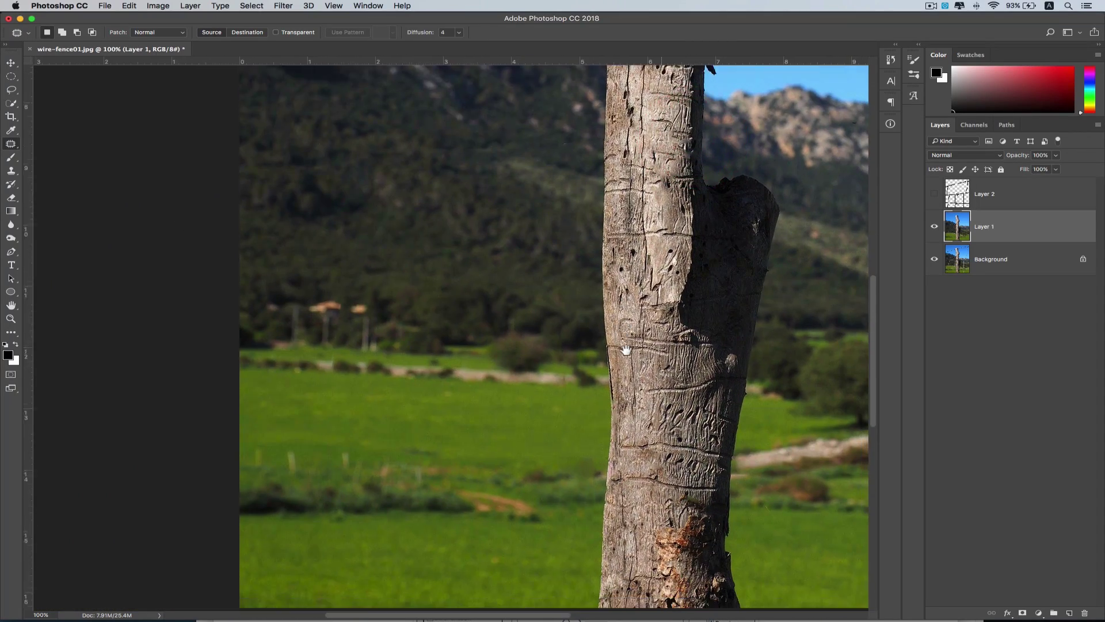
{"action": "left_click_drag", "start_coordinate": [626, 350], "coordinate": [624, 478]}
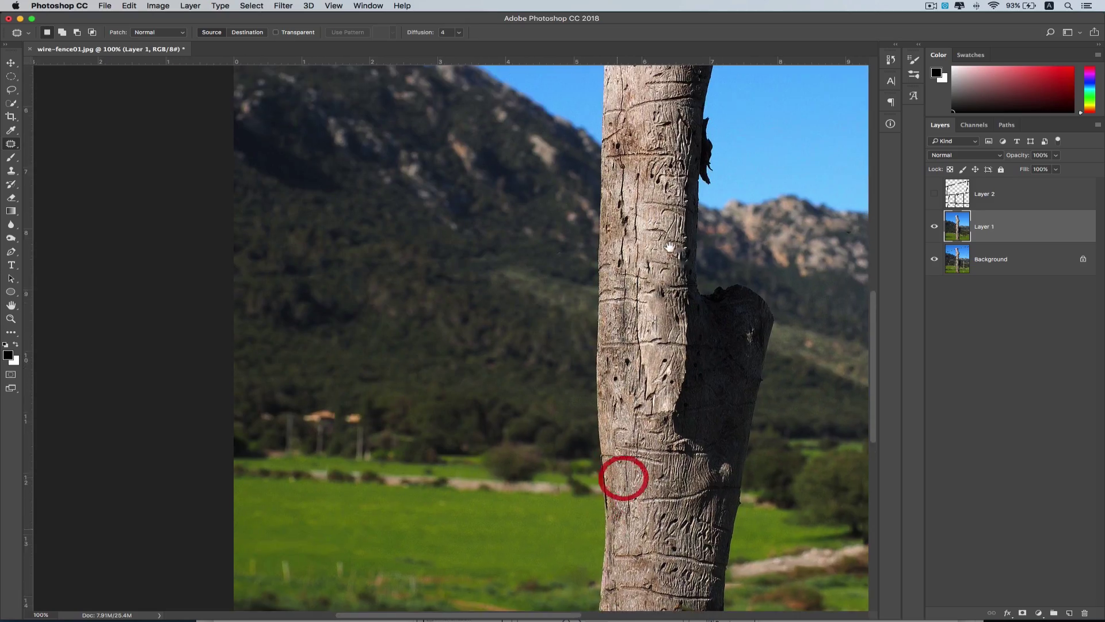
{"action": "left_click_drag", "start_coordinate": [654, 286], "coordinate": [569, 526]}
{"action": "left_click_drag", "start_coordinate": [673, 424], "coordinate": [698, 503]}
{"action": "left_click_drag", "start_coordinate": [679, 396], "coordinate": [676, 252]}
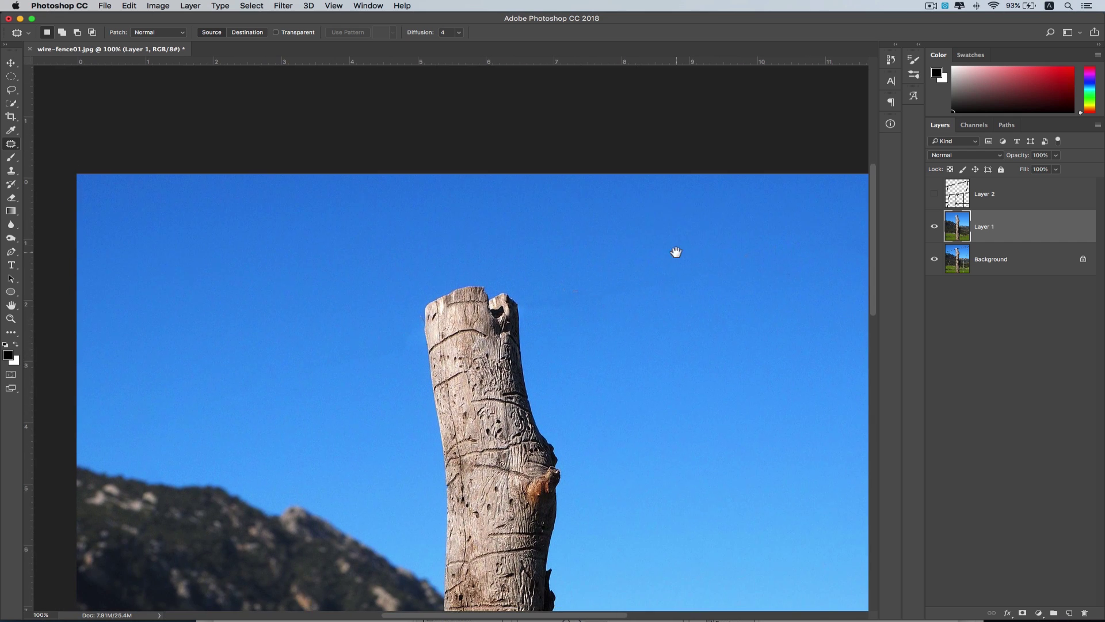
{"action": "key", "text": "super+minus"}
{"action": "key", "text": "super+minus"}
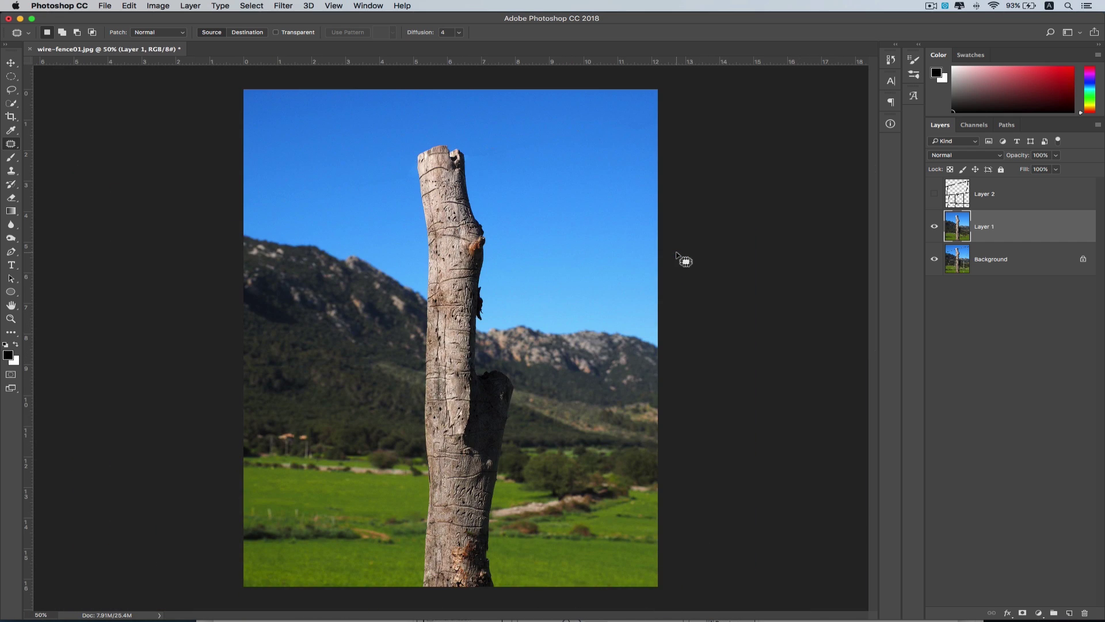